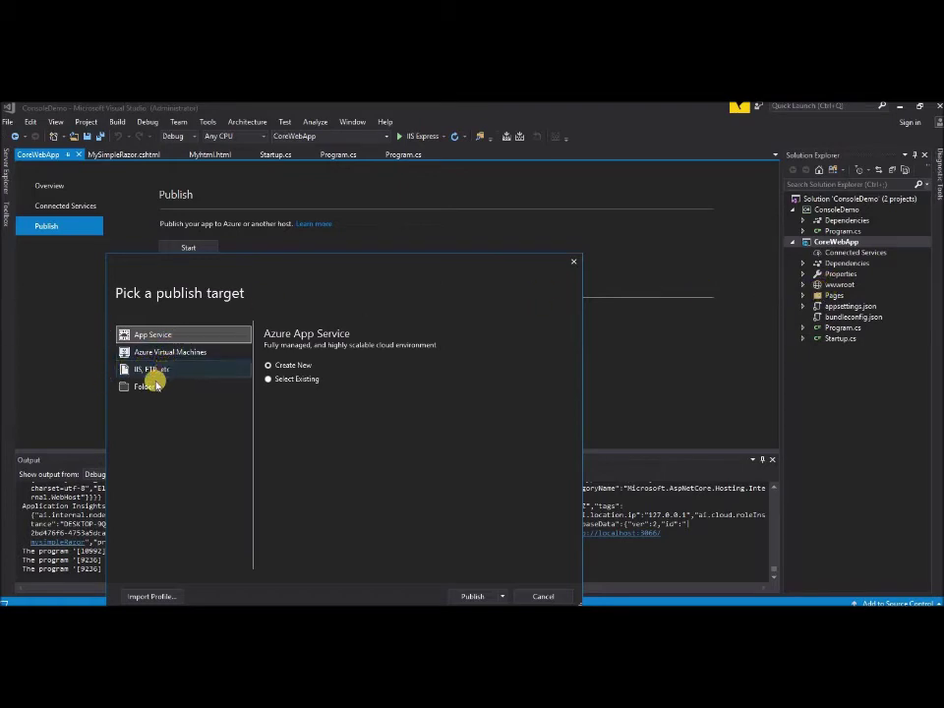
# Publish the CoreWebApp project to a folder target, using bin\Release\PublishOutput as the location
pyautogui.click(148, 388)
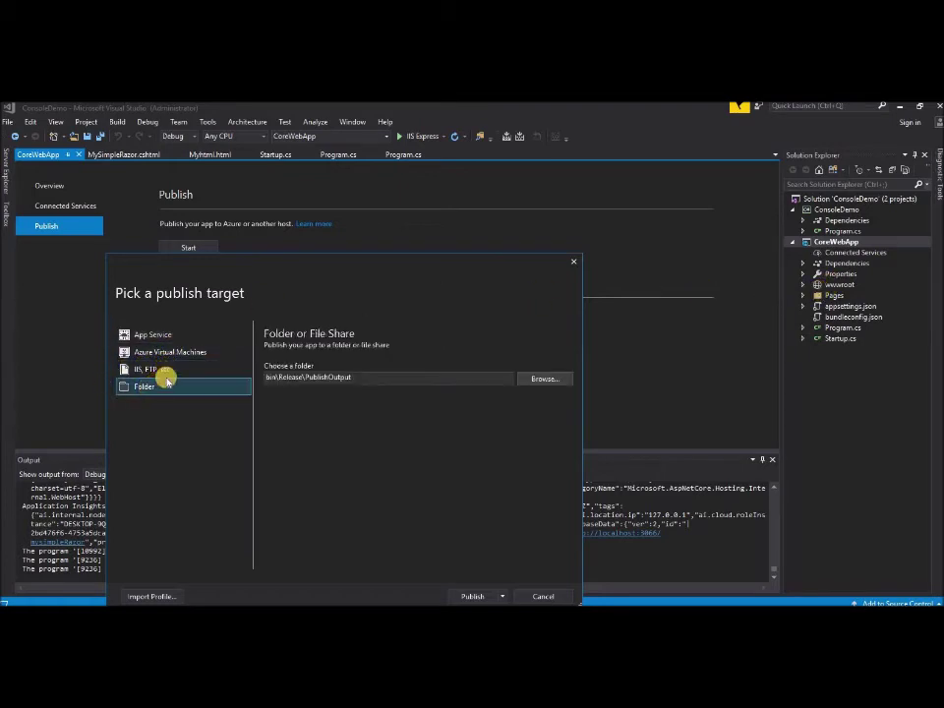
pyautogui.click(393, 378)
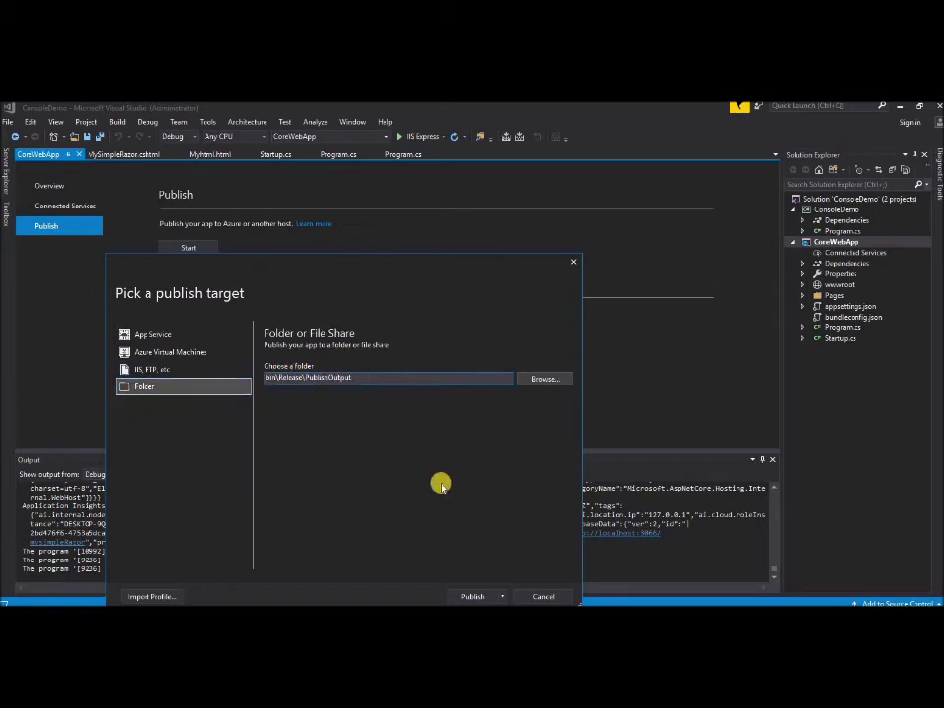
pyautogui.click(475, 595)
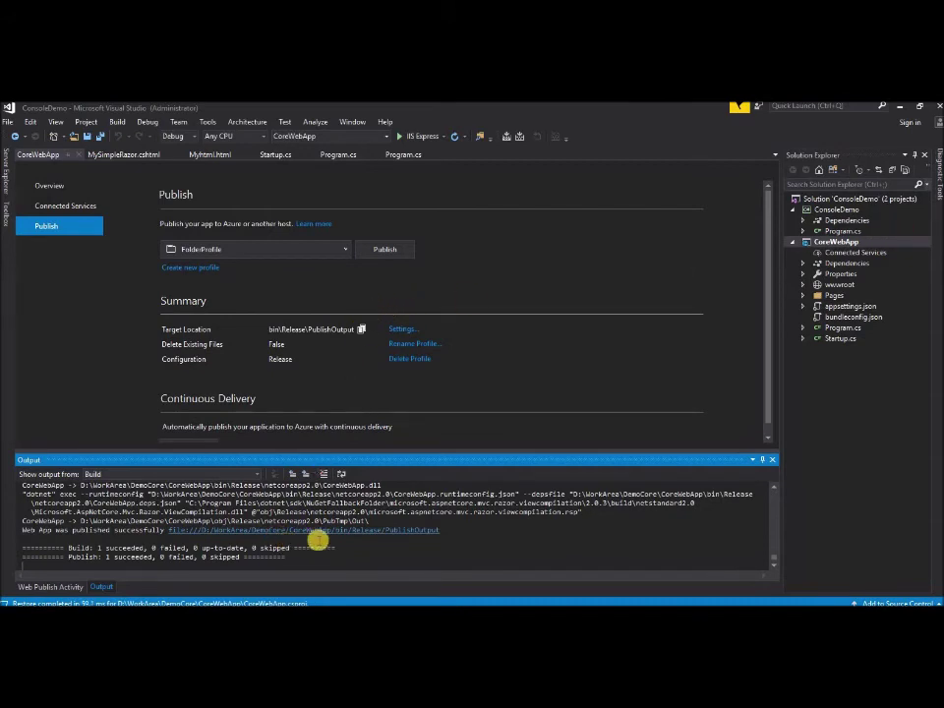
# Copy the published folder's path from the build output and open it in a maximized File Explorer window
pyautogui.doubleClick(432, 530)
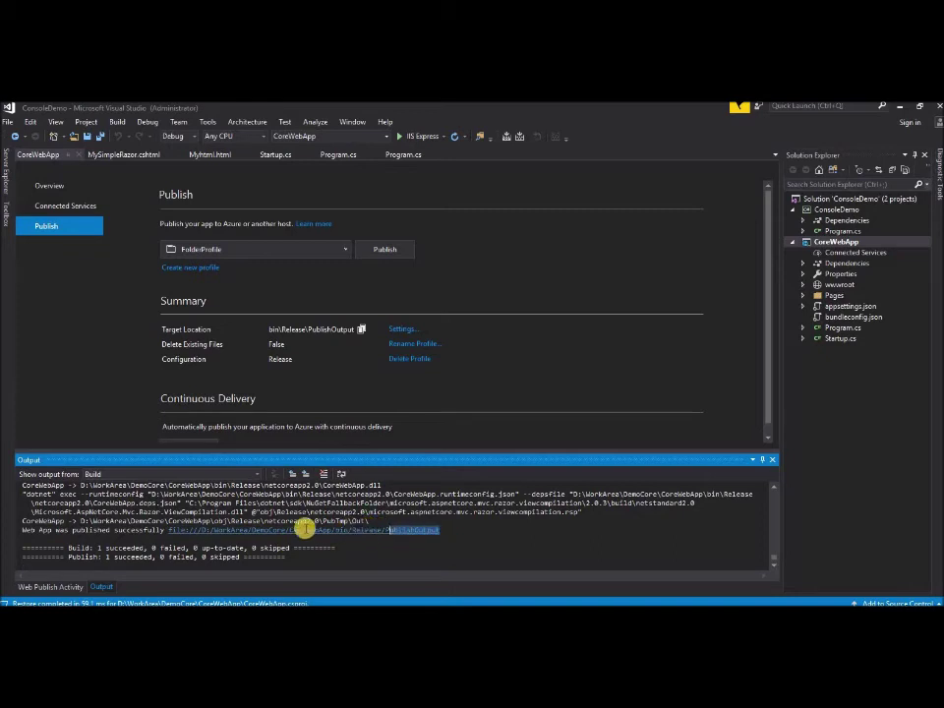
pyautogui.moveTo(304, 529); pyautogui.dragTo(203, 532)
pyautogui.hotkey('ctrl', 'c')
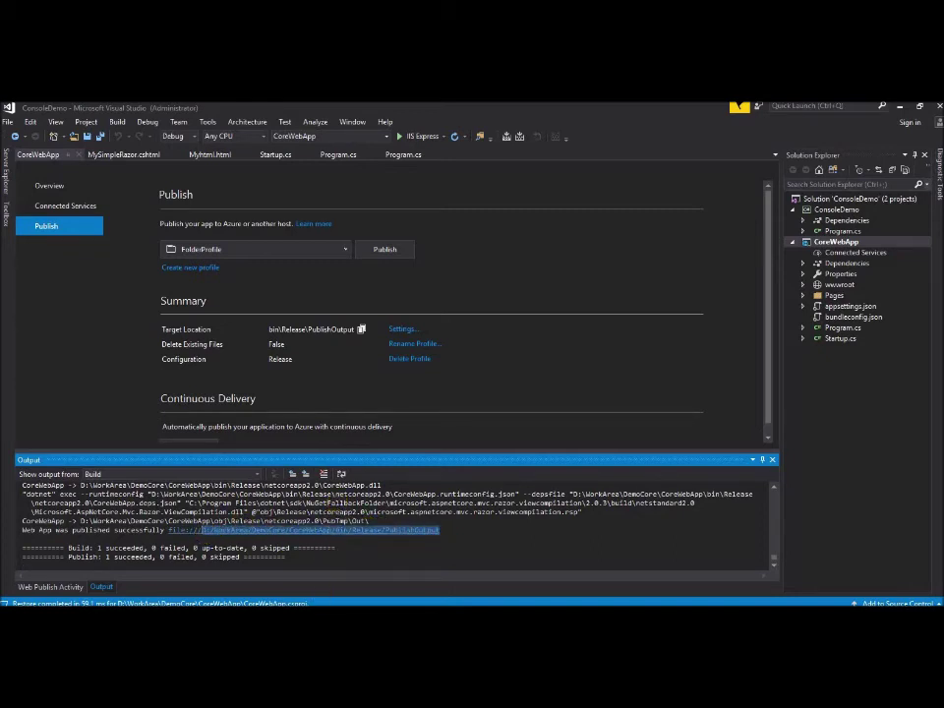
pyautogui.press('super+e')
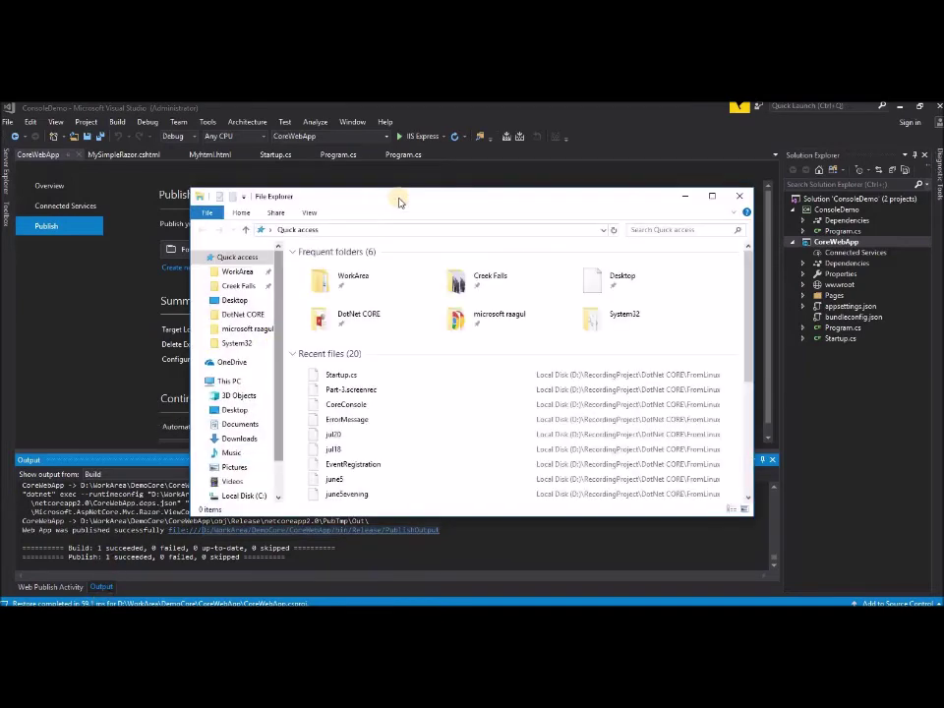
pyautogui.click(372, 229)
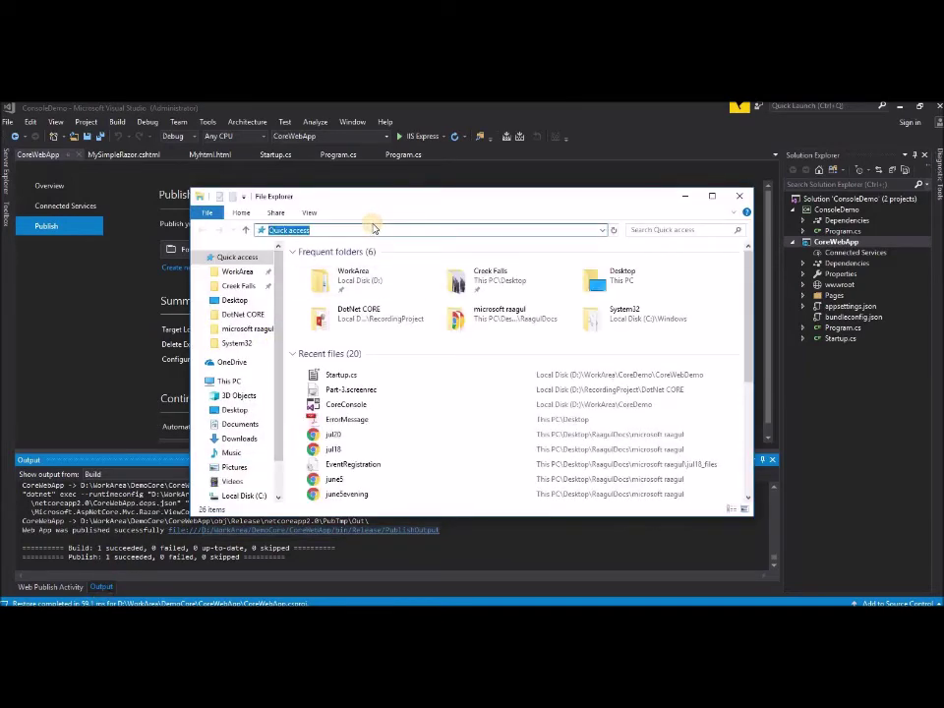
pyautogui.hotkey('ctrl', 'v')
pyautogui.press('Return')
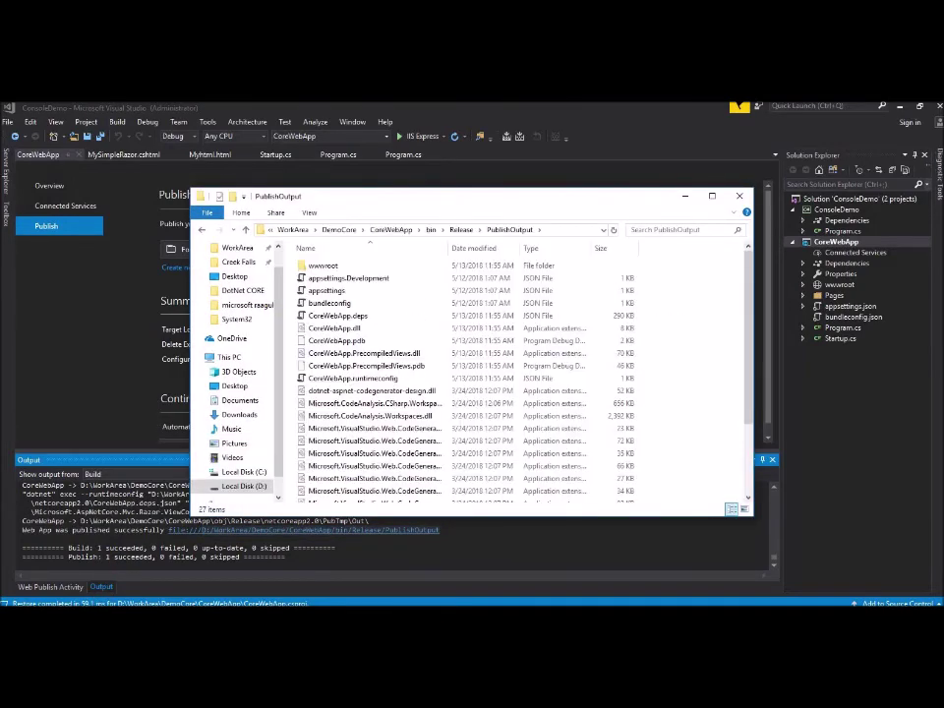
pyautogui.press('super+Up')
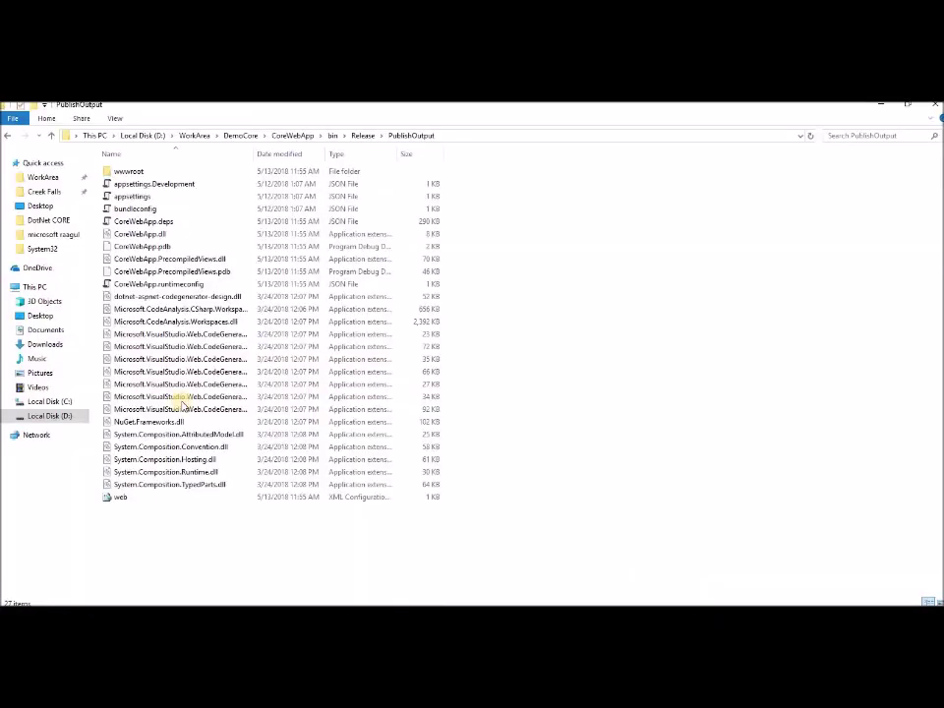
# Open the CoreWebApp.runtimeconfig file in Notepad to examine its runtime options, and close it again
pyautogui.rightClick(193, 284)
pyautogui.moveTo(118, 354)
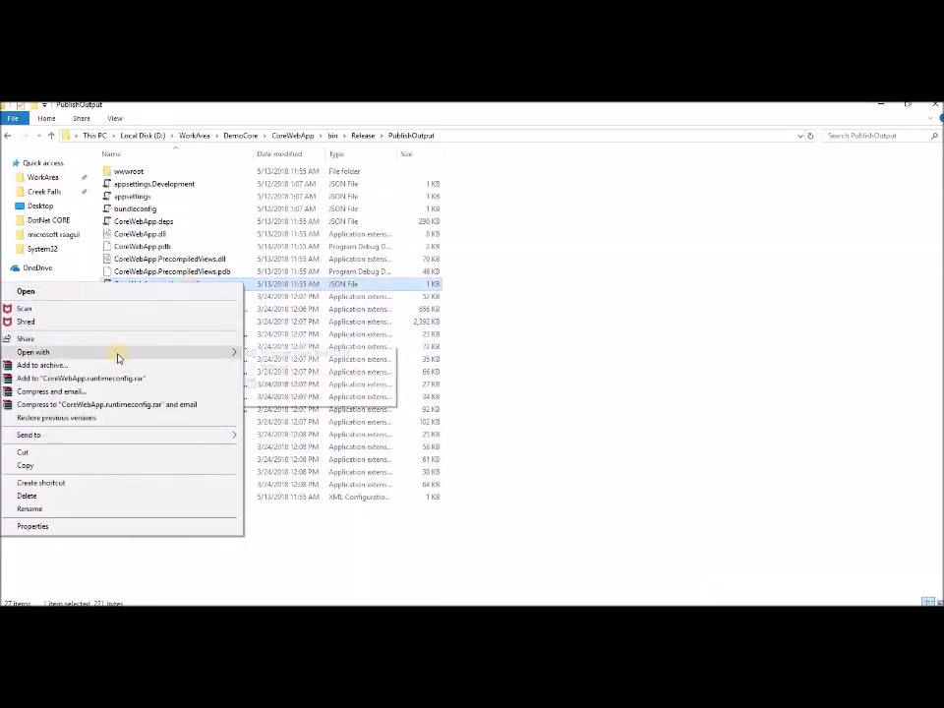
pyautogui.click(274, 365)
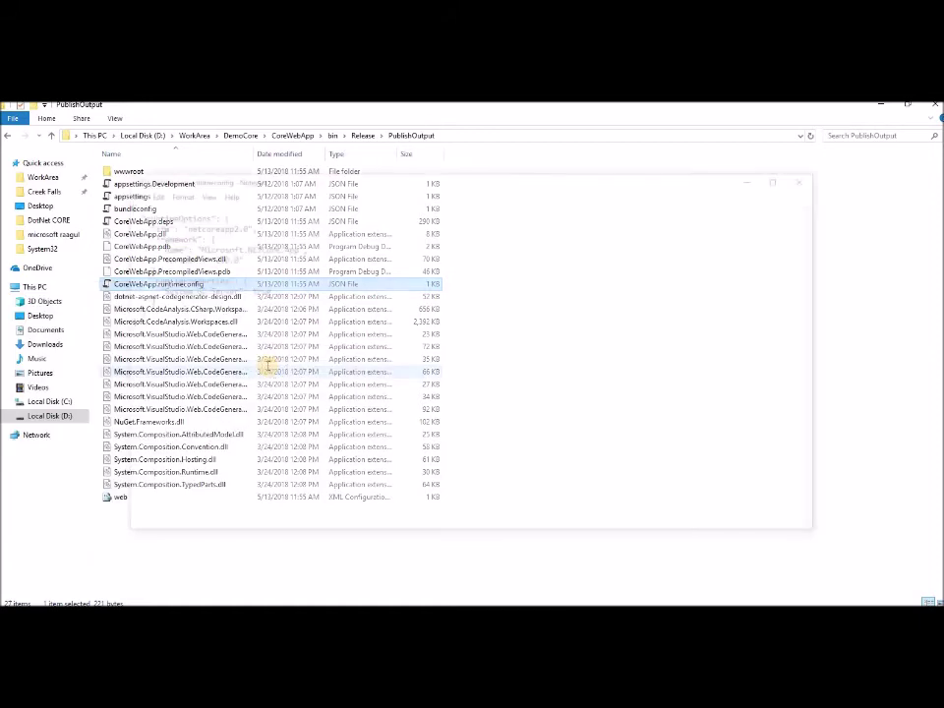
pyautogui.hotkey('ctrl', 'a')
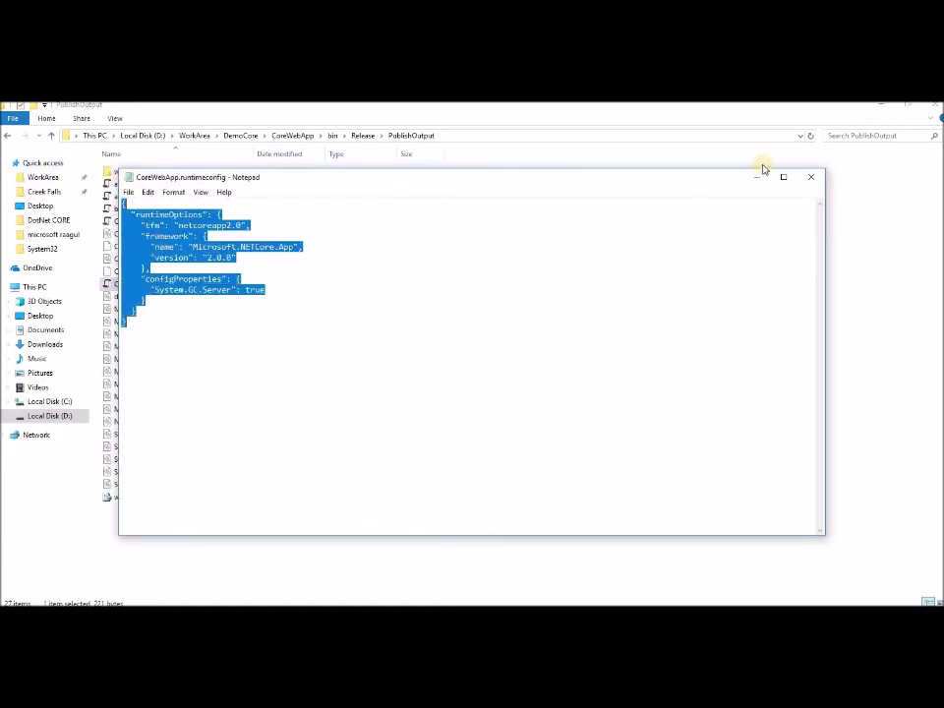
pyautogui.click(809, 178)
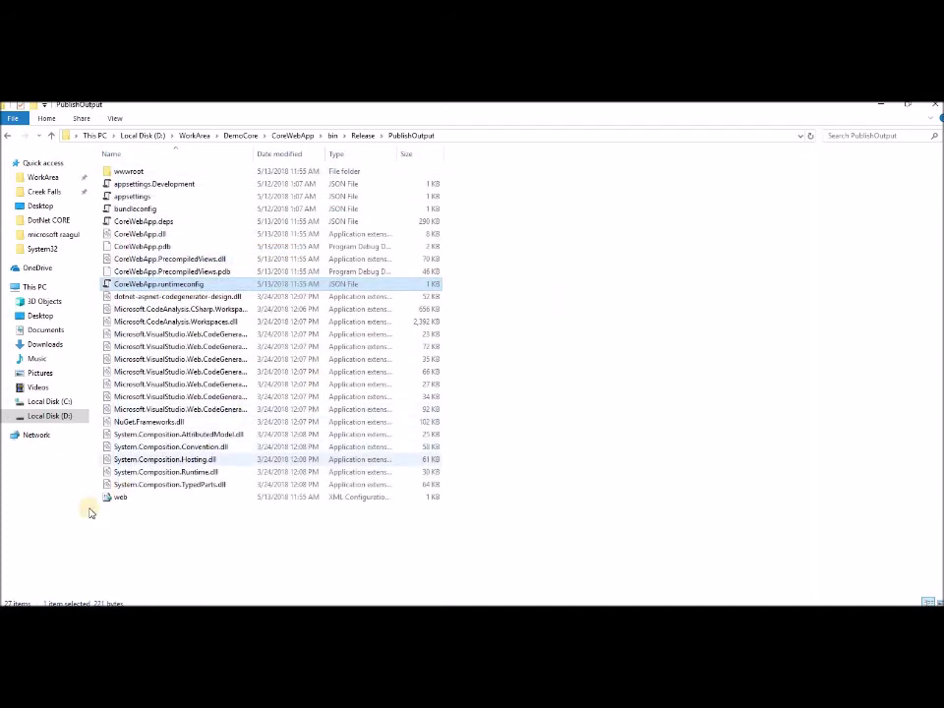
pyautogui.moveTo(189, 527); pyautogui.dragTo(82, 117)
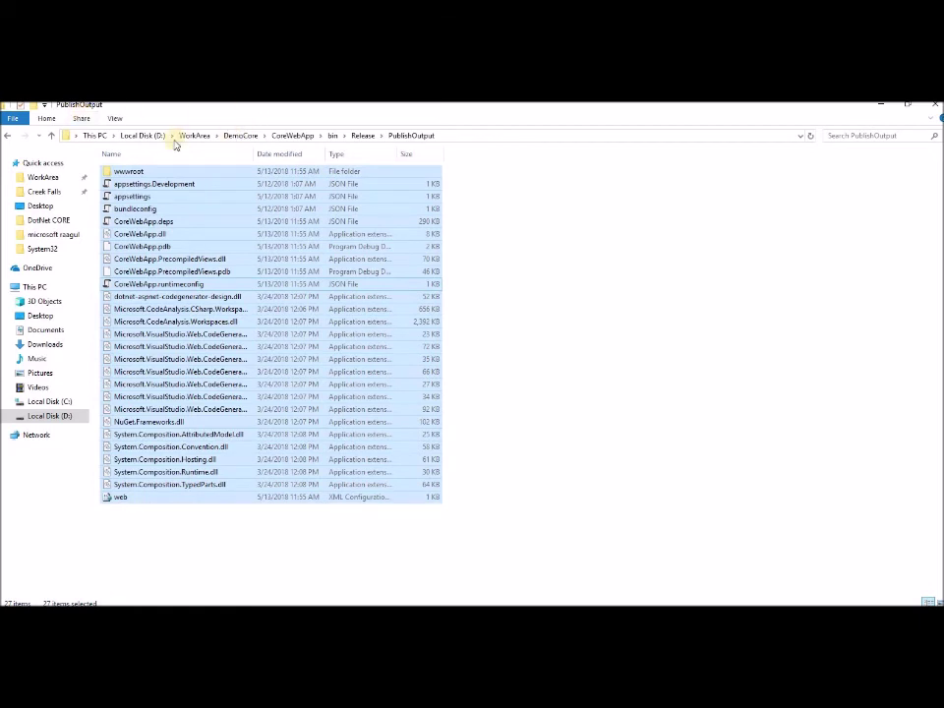
pyautogui.click(136, 138)
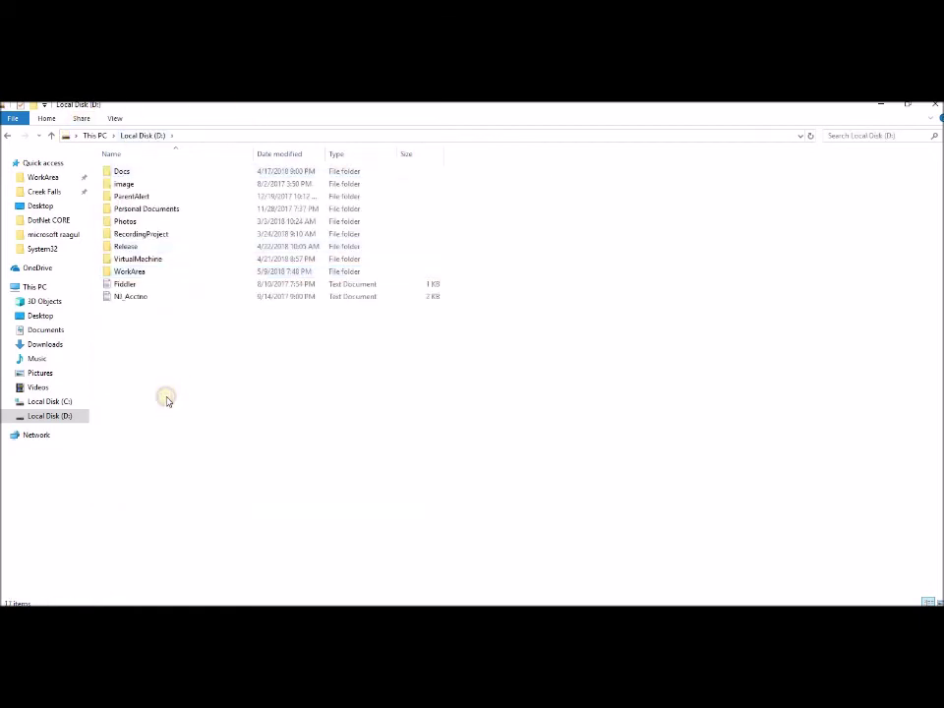
pyautogui.rightClick(167, 401)
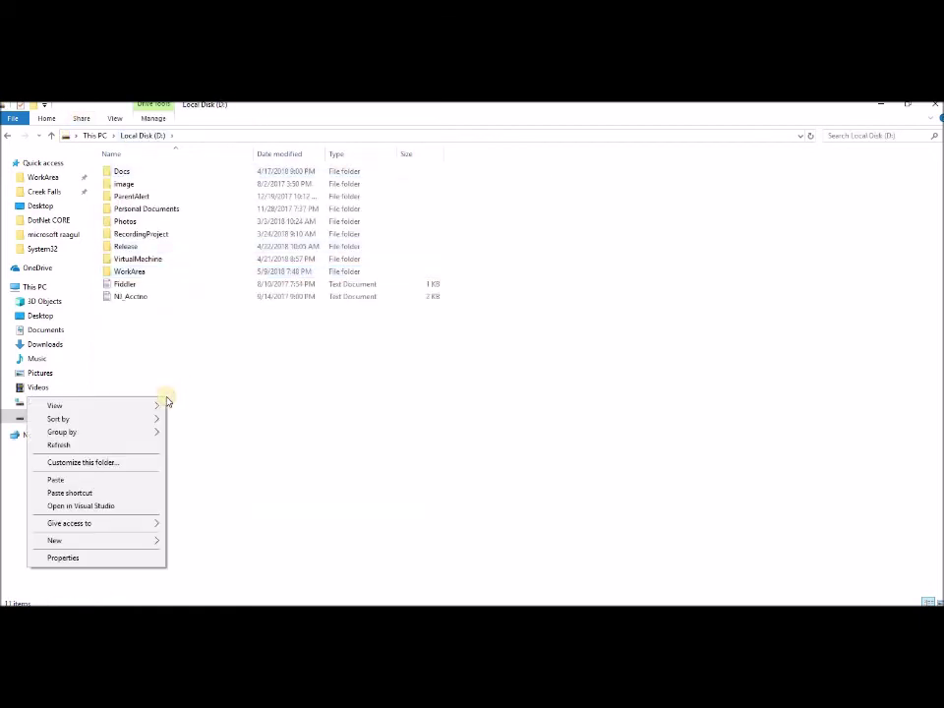
pyautogui.click(31, 135)
pyautogui.click(31, 136)
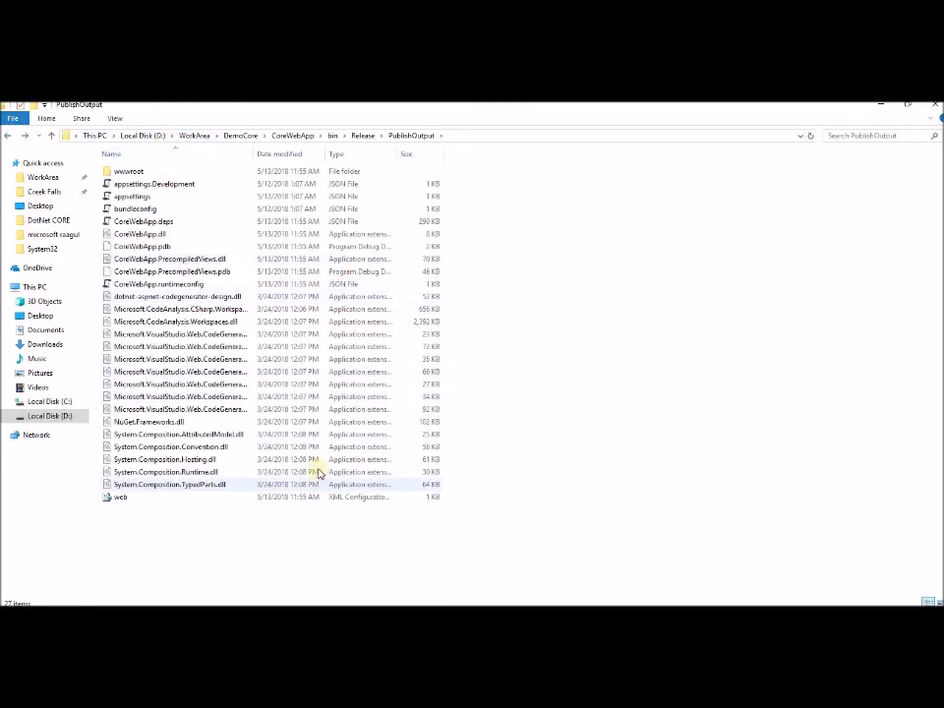
# Copy all files and folders in the PublishOutput folder
pyautogui.hotkey('ctrl', 'a')
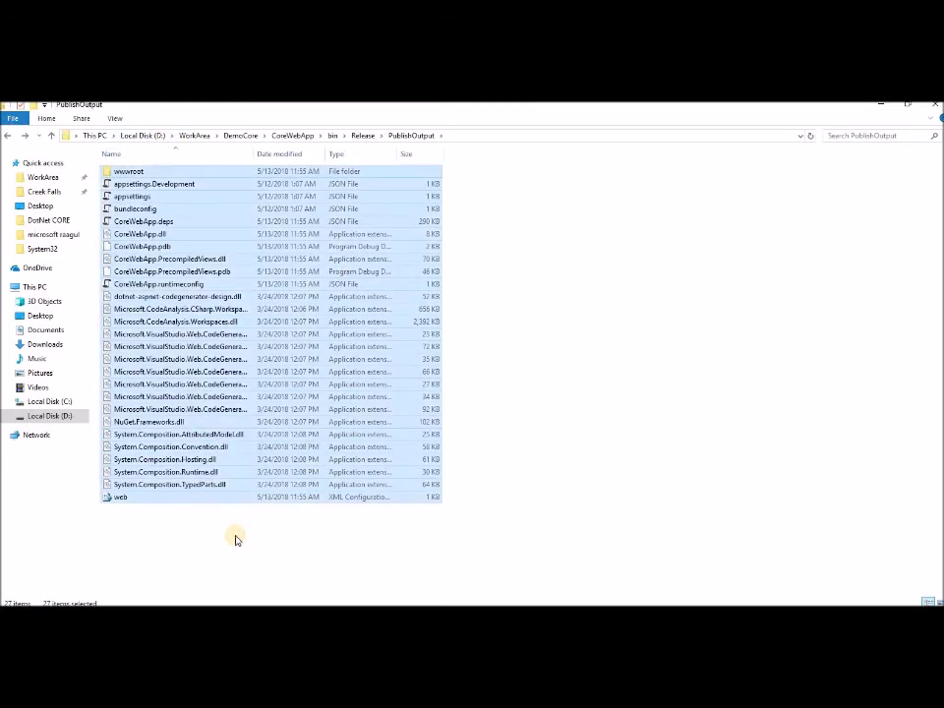
pyautogui.rightClick(233, 545)
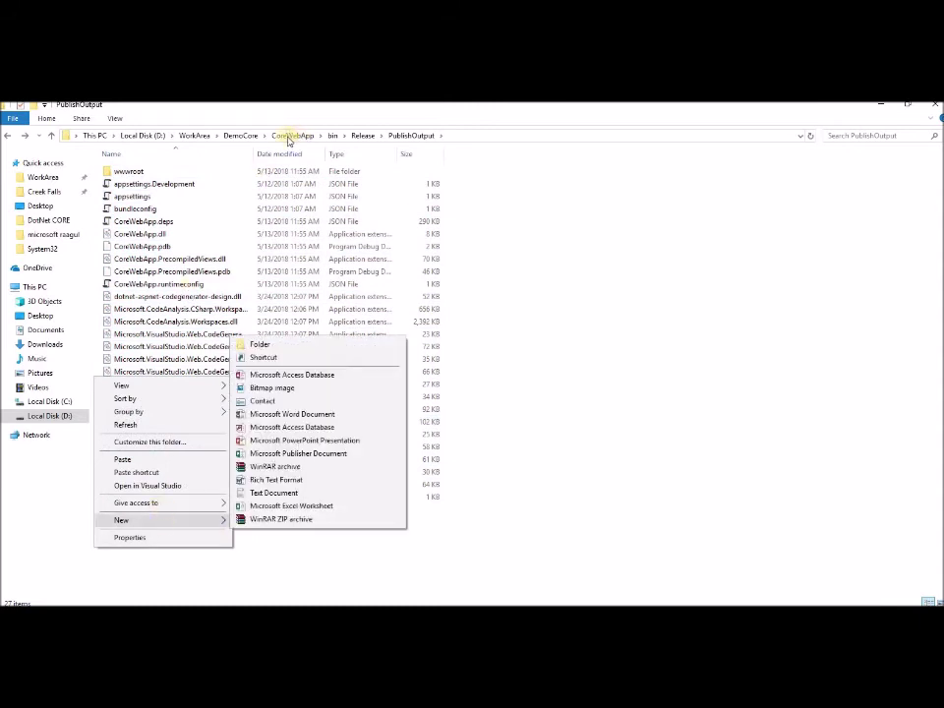
# Create a folder named DemoCore inside D:\WorkArea\DemoCore and paste the copied publish files into it
pyautogui.click(242, 136)
pyautogui.rightClick(224, 316)
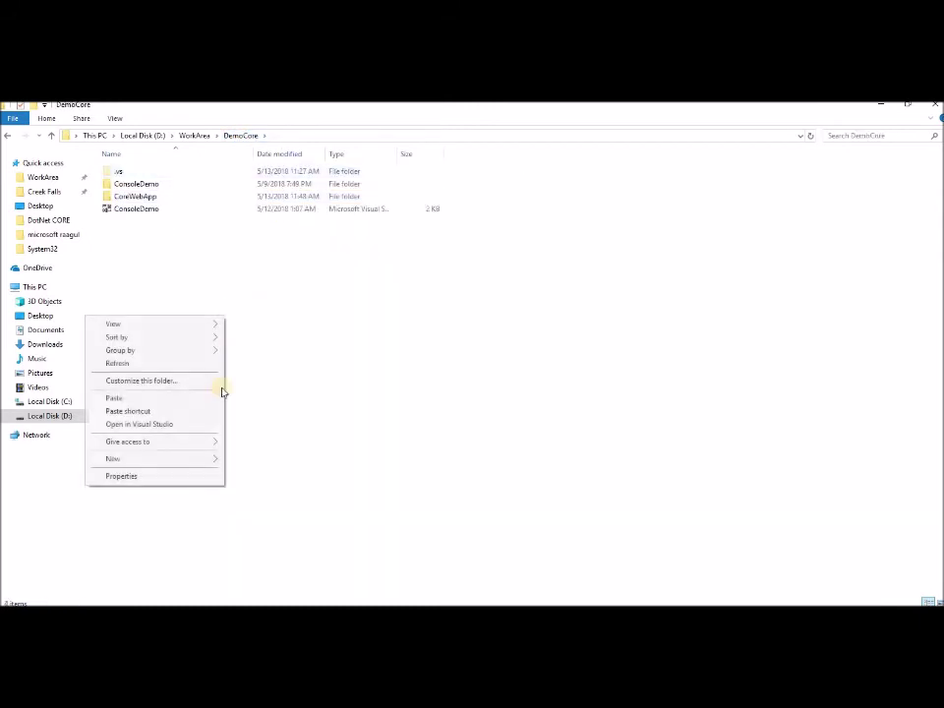
pyautogui.moveTo(130, 459)
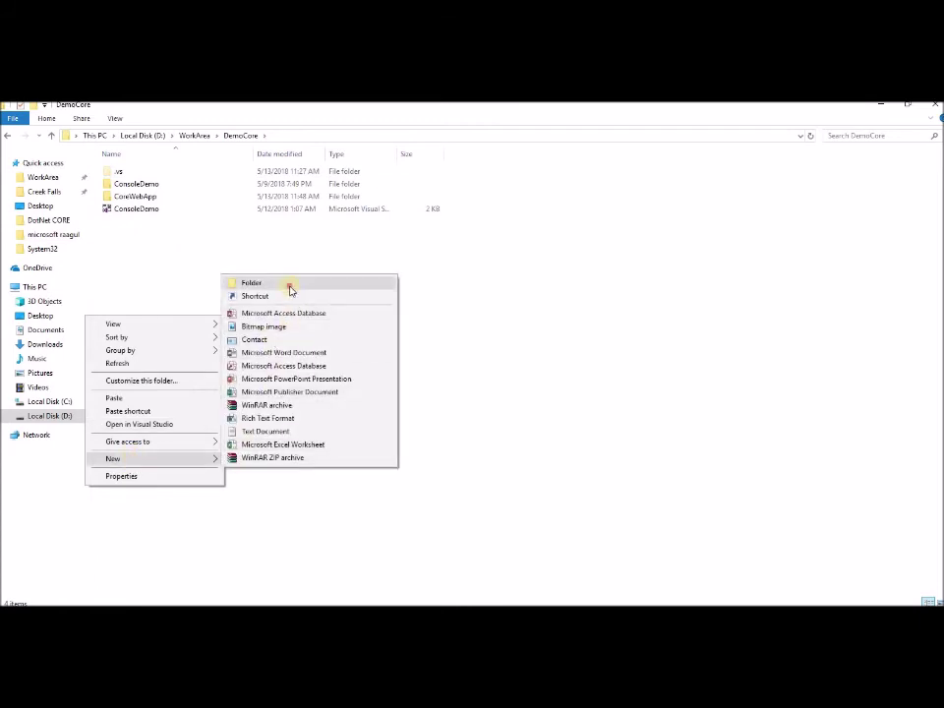
pyautogui.click(291, 284)
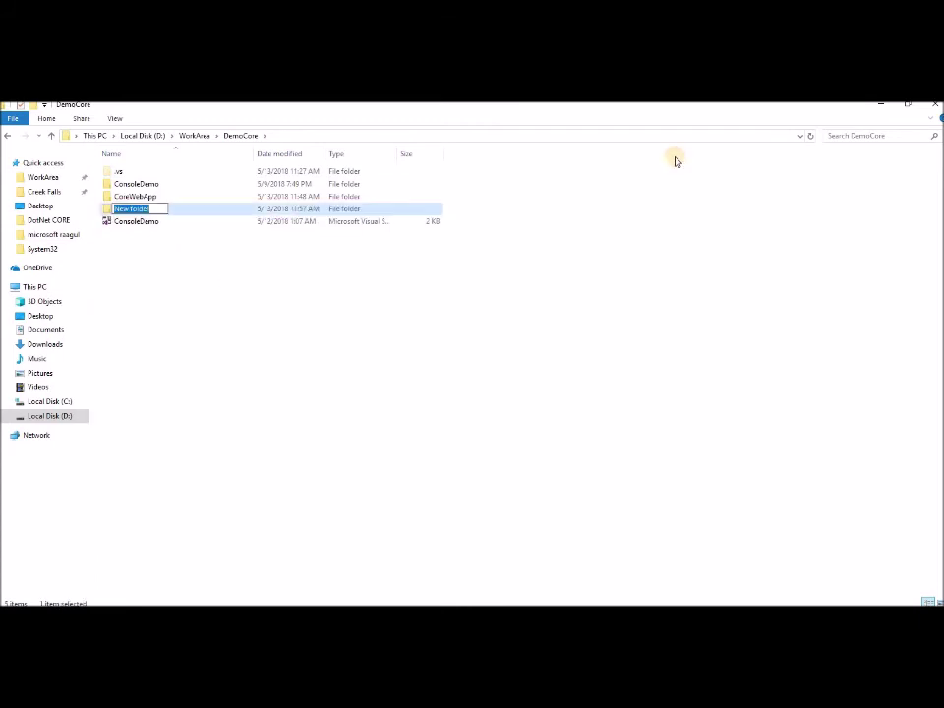
pyautogui.write('We')
pyautogui.press('BackSpace')
pyautogui.press('BackSpace')
pyautogui.press('Return')
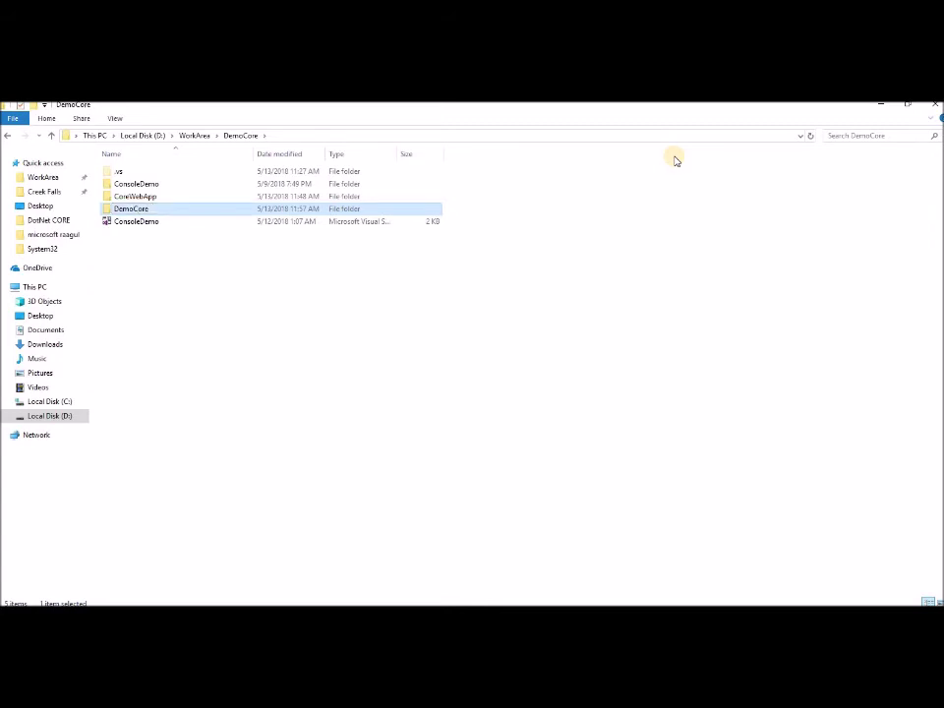
pyautogui.press('Return')
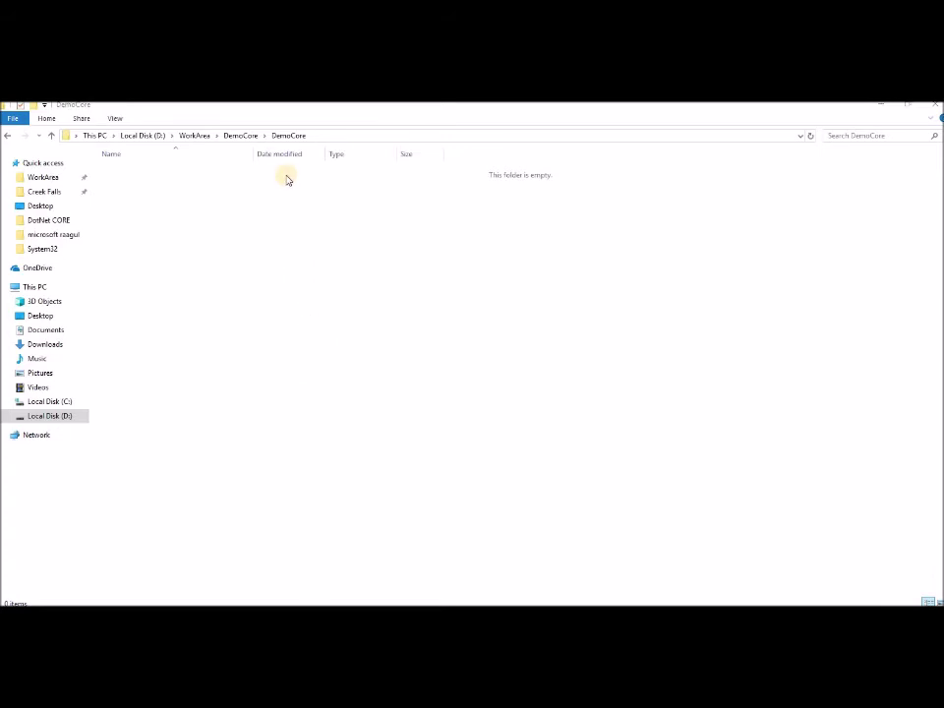
pyautogui.hotkey('ctrl', 'v')
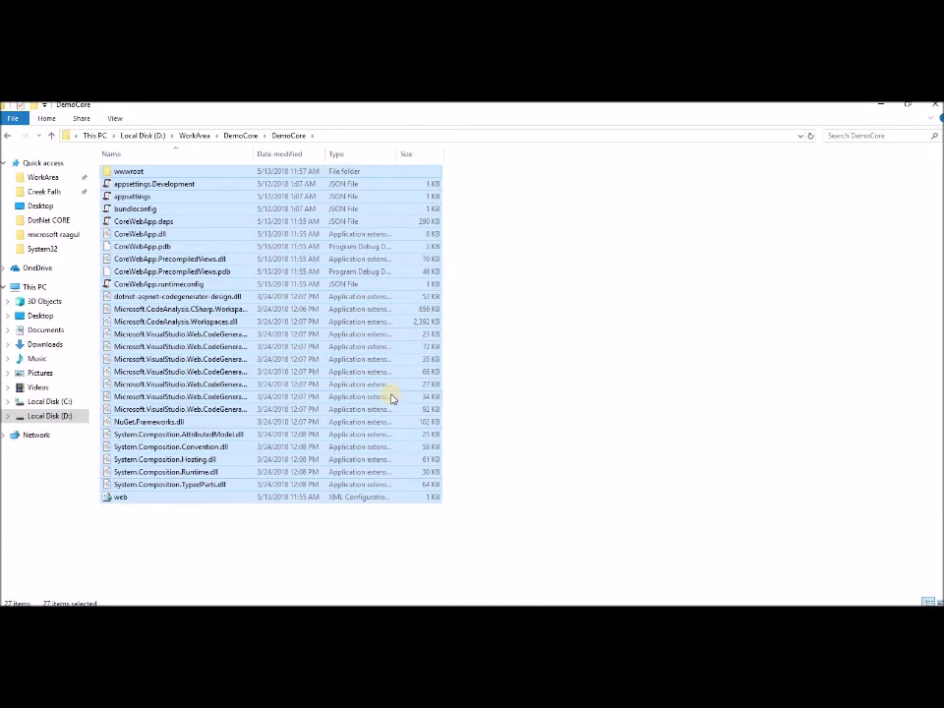
# Launch Internet Information Services (IIS) Manager with the inetmgr command and maximize its window
pyautogui.press('super+r')
pyautogui.write('inetmg')
pyautogui.press('BackSpace')
pyautogui.press('Down')
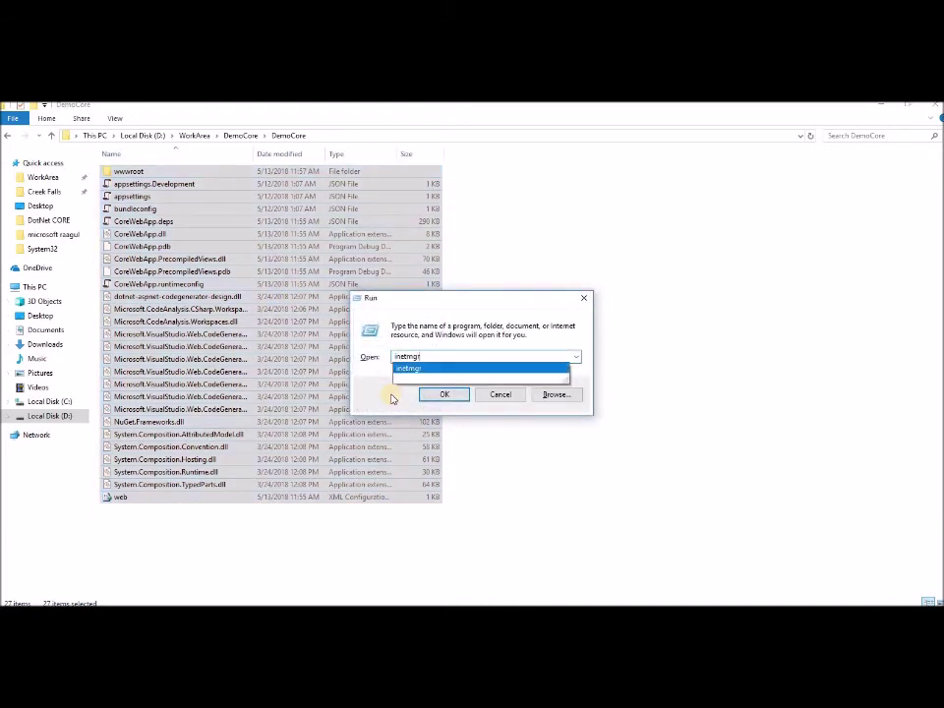
pyautogui.press('Return')
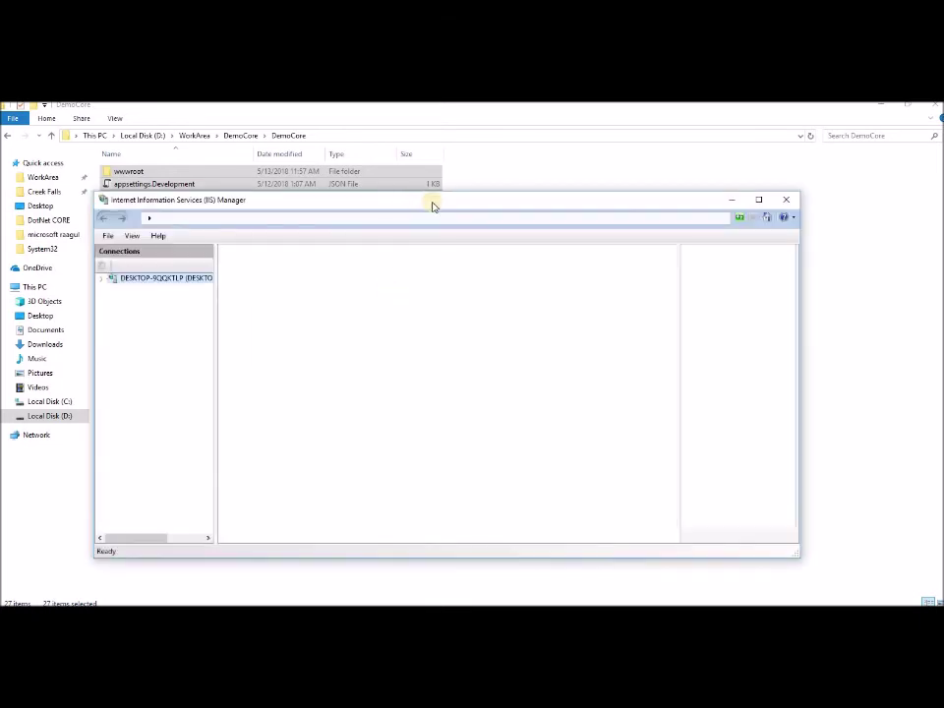
pyautogui.doubleClick(433, 202)
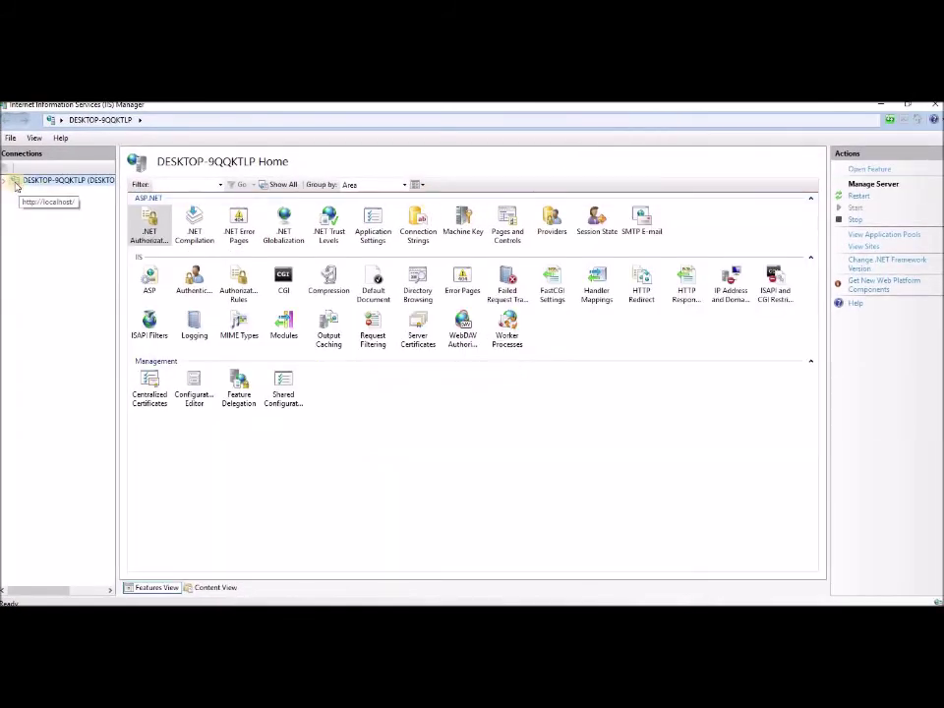
# Expand the server node, open the server's Modules feature and locate AspNetCoreModule in the list
pyautogui.click(12, 182)
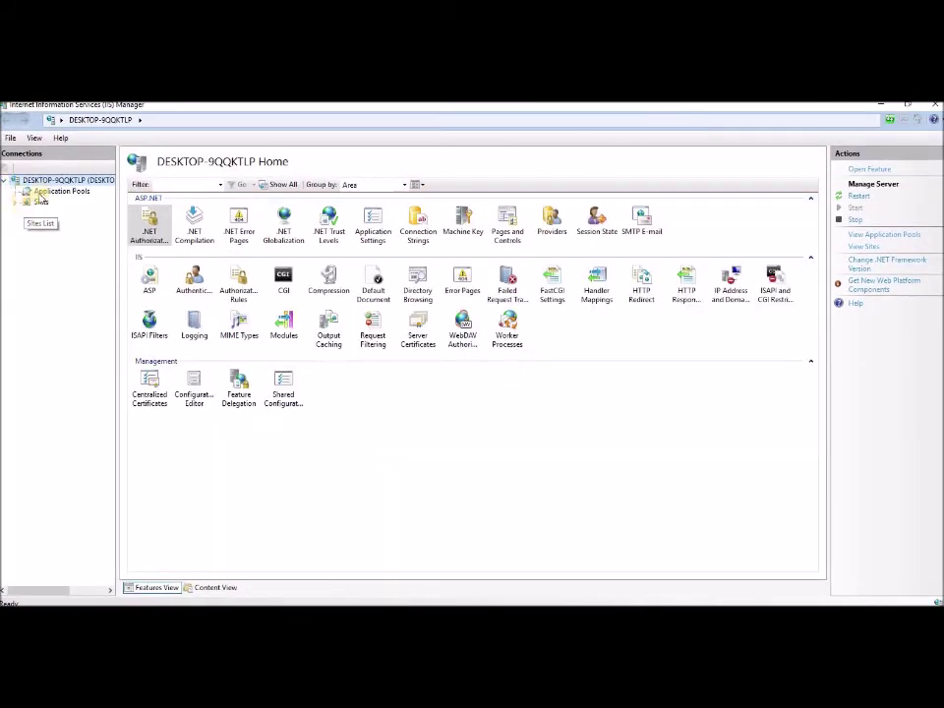
pyautogui.doubleClick(50, 183)
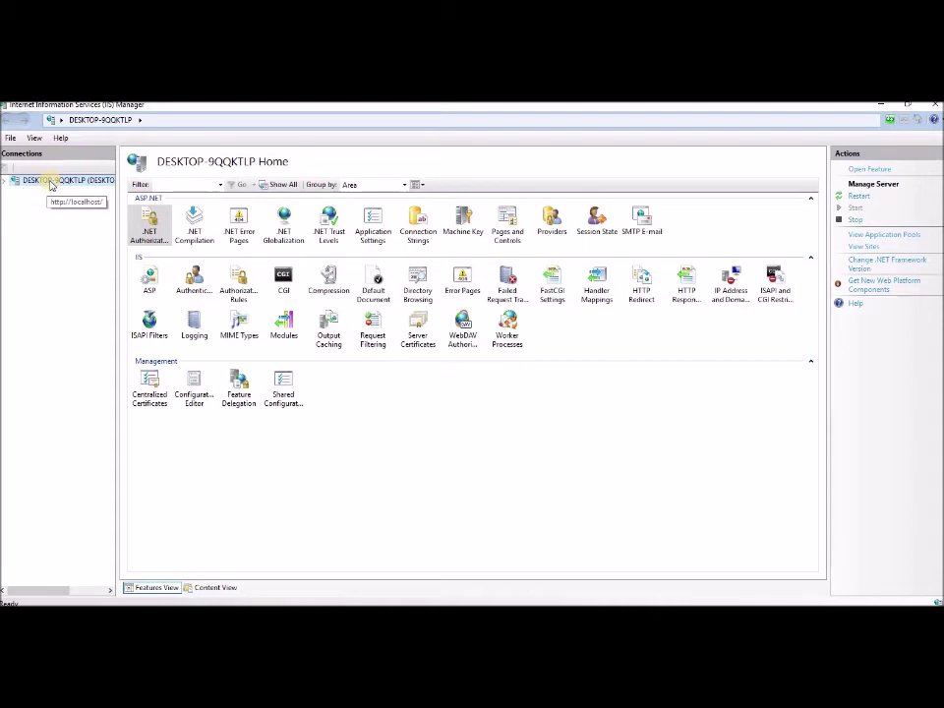
pyautogui.doubleClick(50, 183)
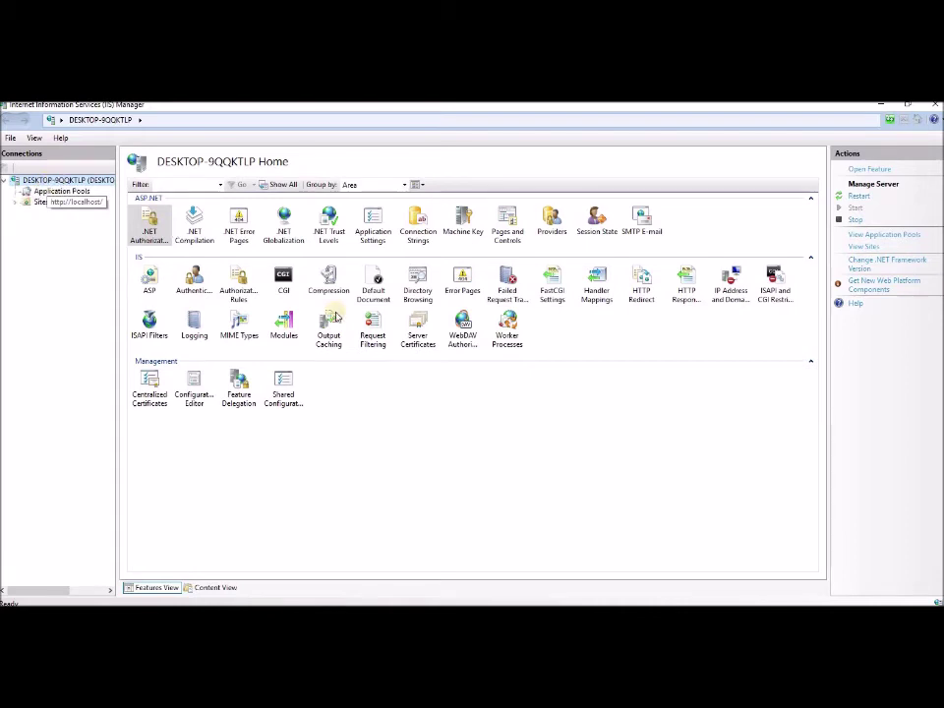
pyautogui.doubleClick(284, 323)
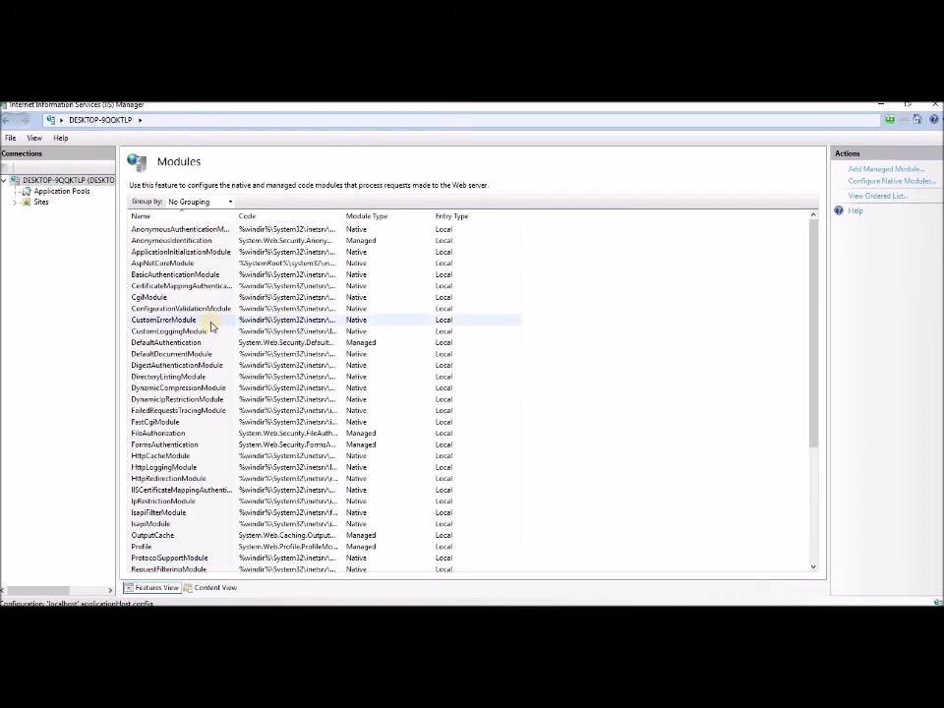
pyautogui.click(194, 264)
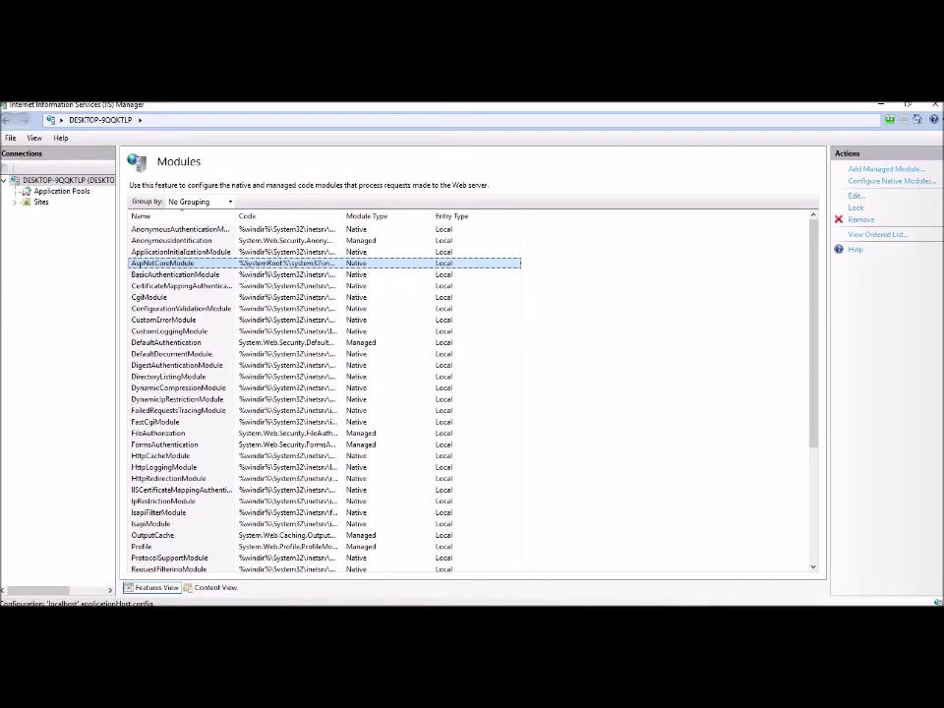
# Open the C:\Software folder in File Explorer
pyautogui.press('super+r')
pyautogui.write('c:\\Spo')
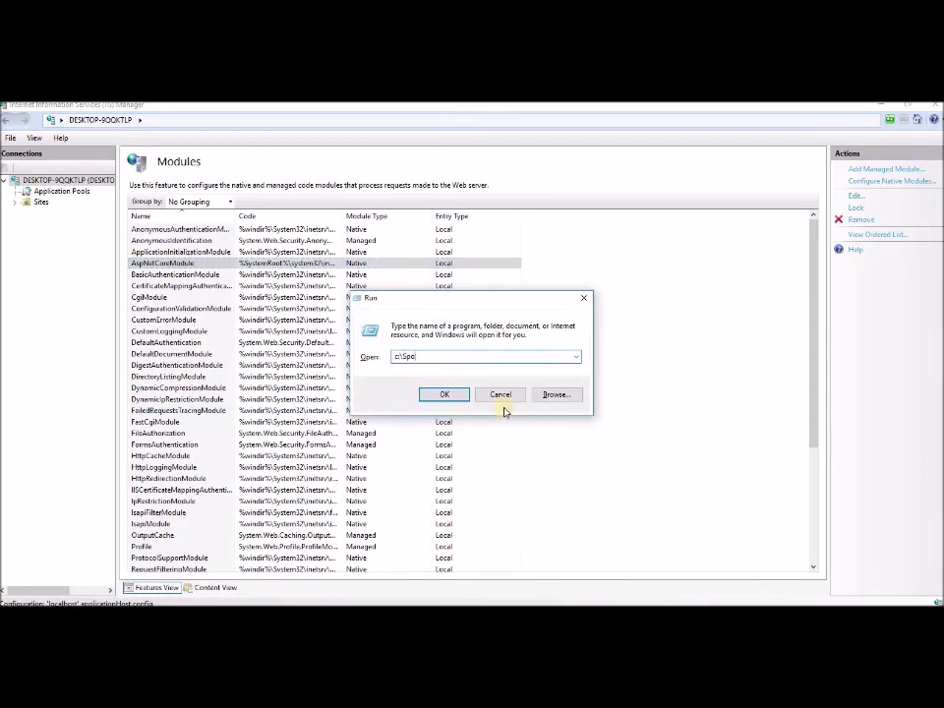
pyautogui.press('BackSpace')
pyautogui.write('oftware')
pyautogui.press('Return')
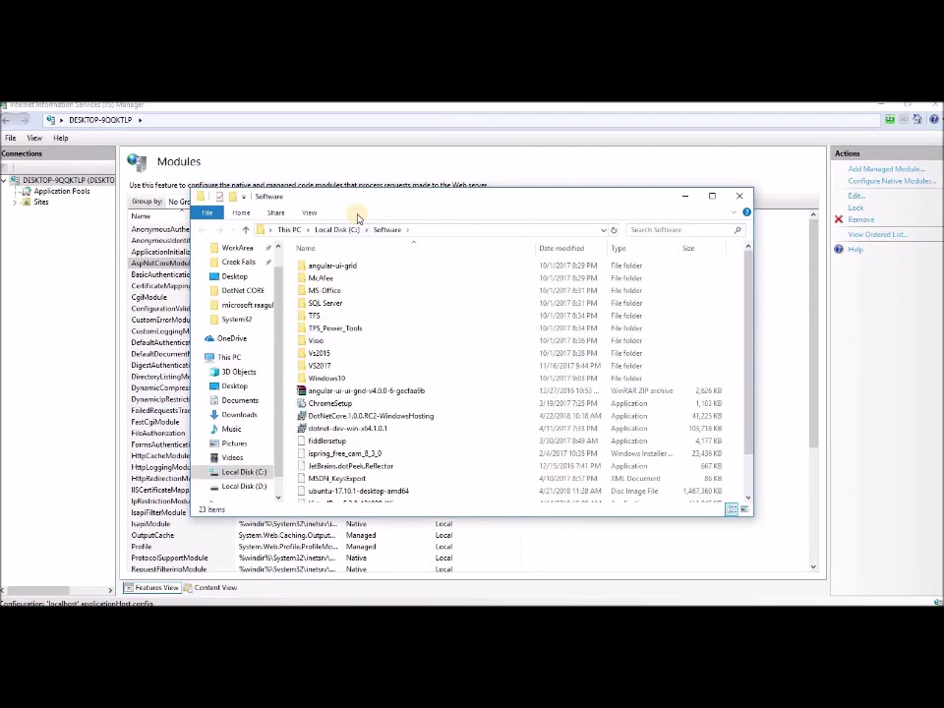
# Look for the DotNetCore.1.0.0.RC2-WindowsHosting installer in the Software folder and close the folder window
pyautogui.scroll(-1, 451, 394)
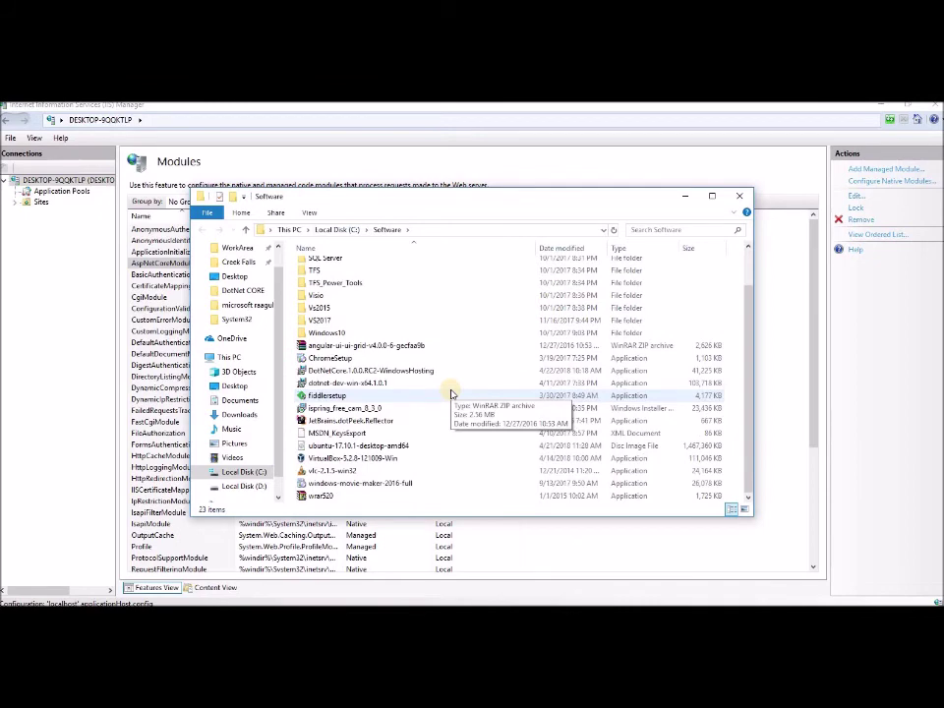
pyautogui.click(740, 196)
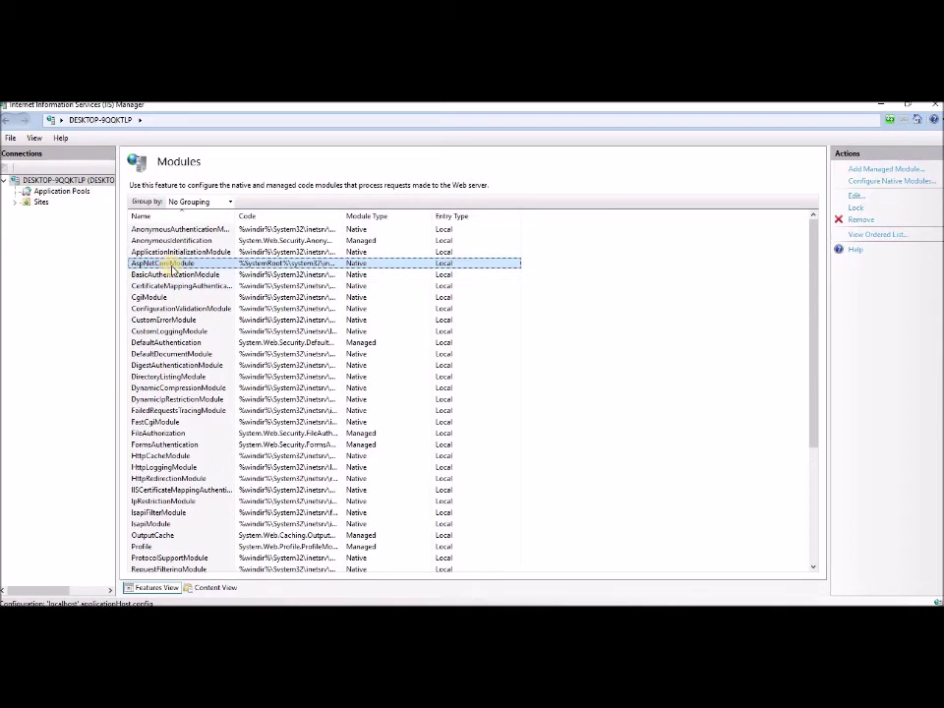
# Begin adding a virtual directory under Default Web Site with the alias DemoCore
pyautogui.click(15, 201)
pyautogui.click(69, 212)
pyautogui.rightClick(85, 214)
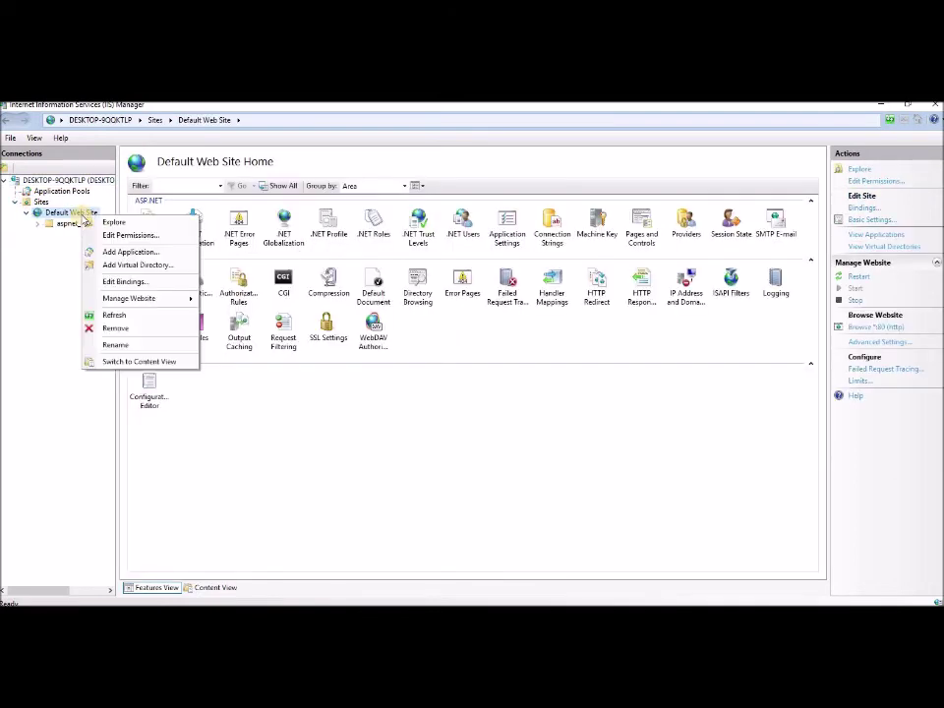
pyautogui.click(141, 267)
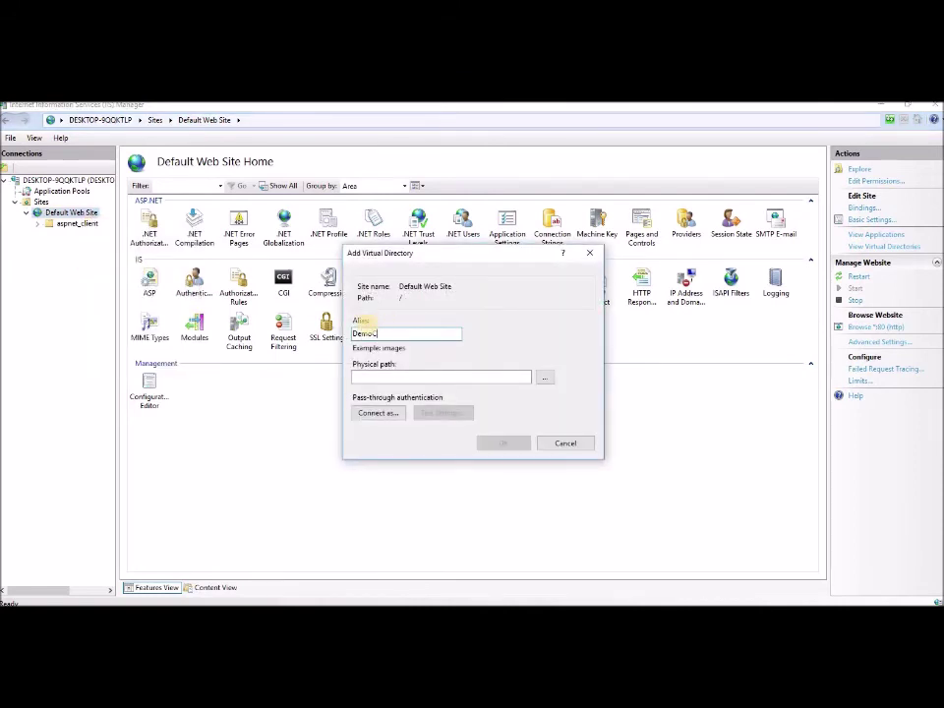
# Set the virtual directory's physical path to D:\WorkArea\DemoCore\DemoCore, copied from File Explorer, and create the directory
pyautogui.click(398, 379)
pyautogui.hotkey('ctrl', 'v')
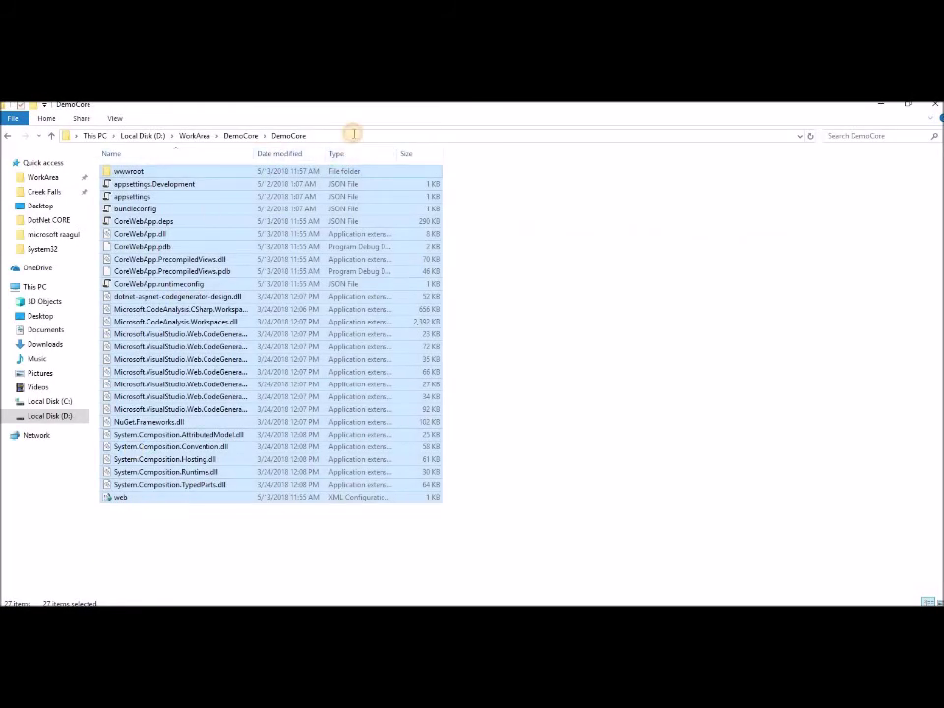
pyautogui.click(354, 135)
pyautogui.hotkey('ctrl', 'c')
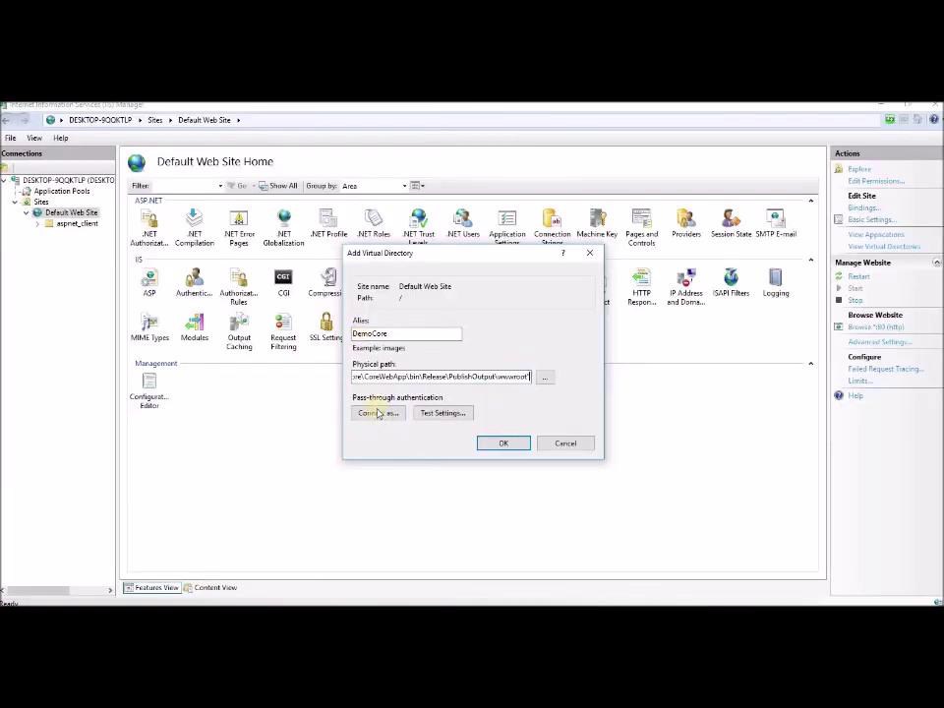
pyautogui.moveTo(408, 378); pyautogui.dragTo(360, 378)
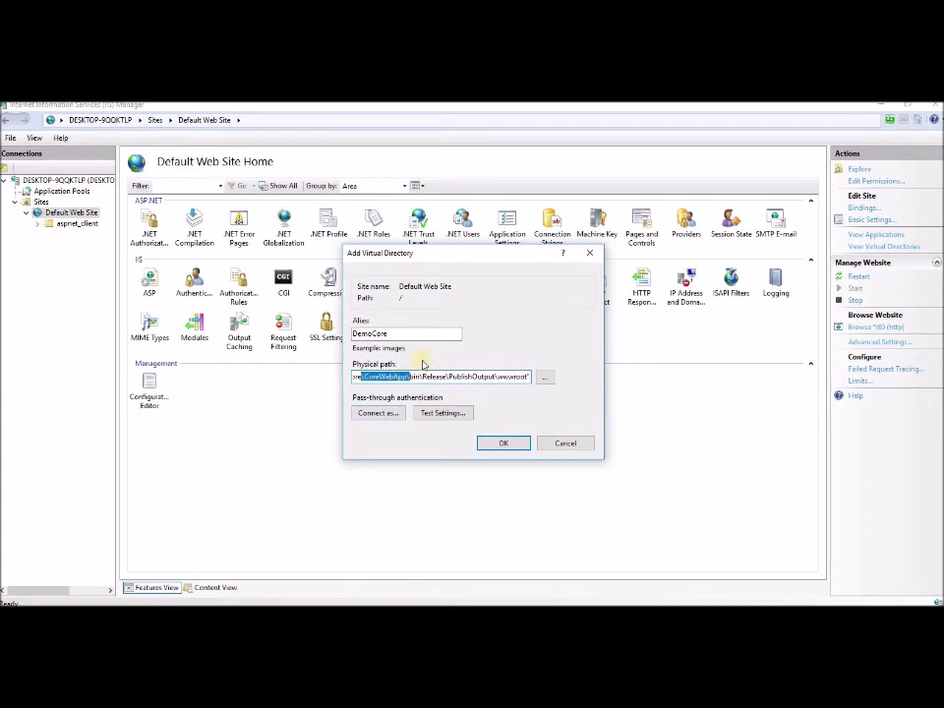
pyautogui.press('Home')
pyautogui.hotkey('shift', 'End')
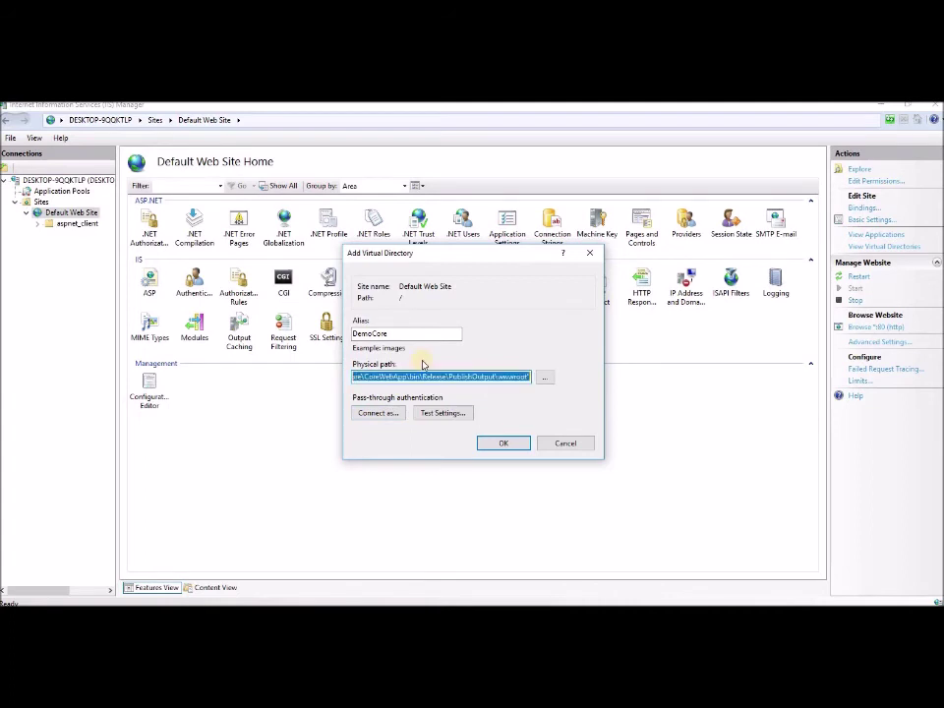
pyautogui.hotkey('ctrl', 'v')
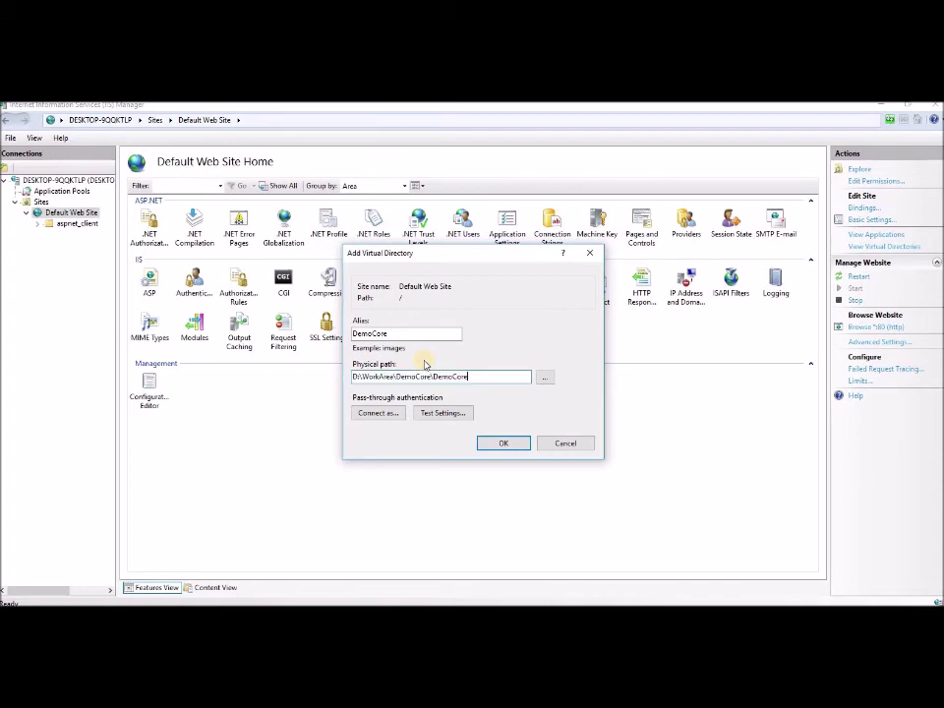
pyautogui.click(502, 444)
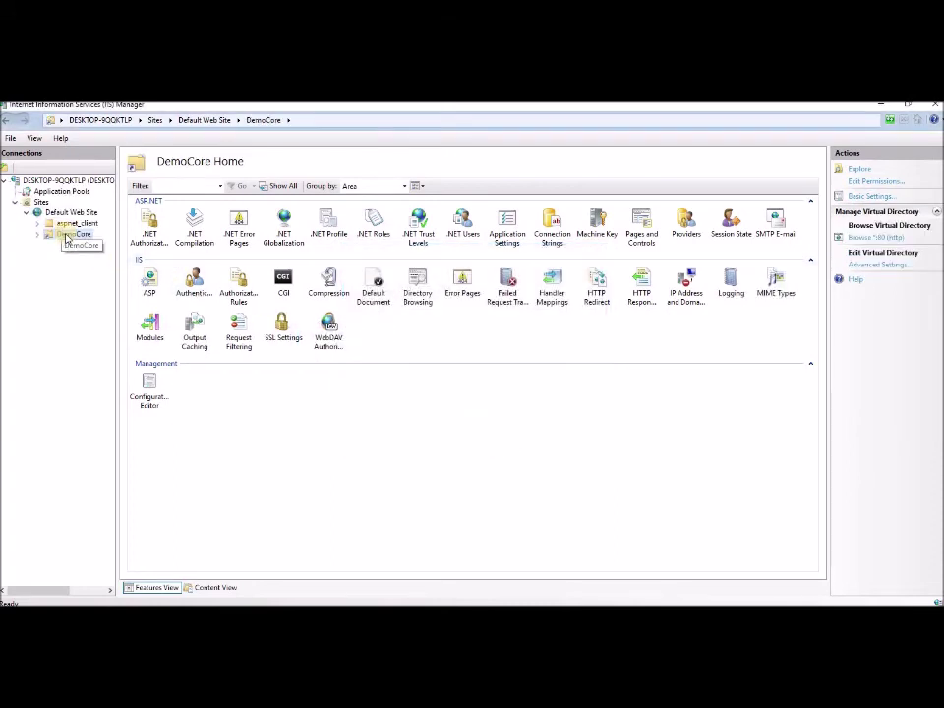
# Convert the DemoCore virtual directory to an application, accepting the default alias, pool and physical path
pyautogui.rightClick(65, 234)
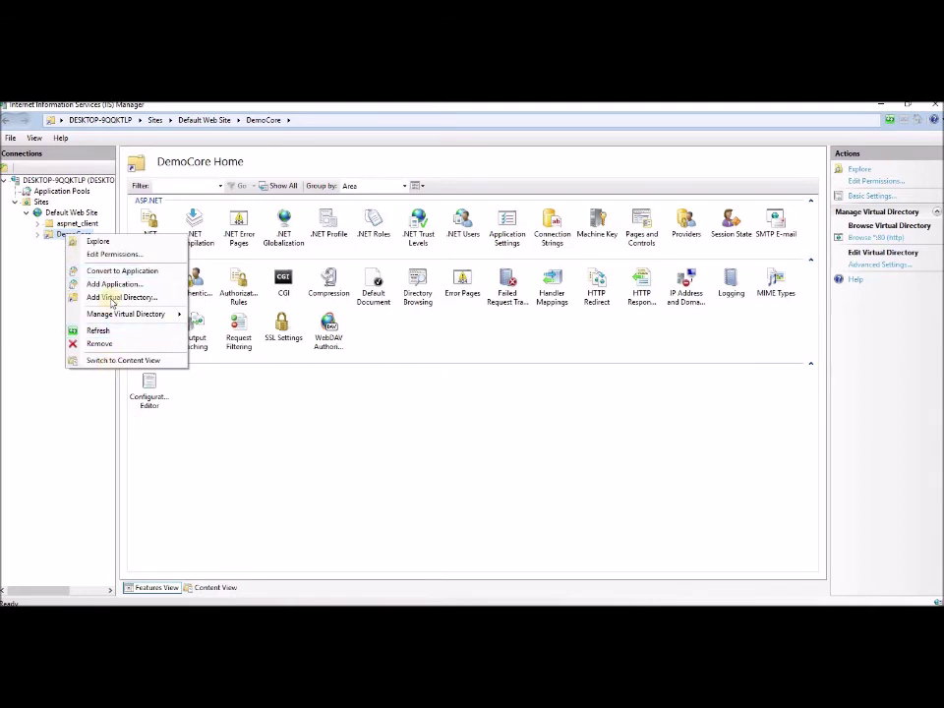
pyautogui.click(126, 270)
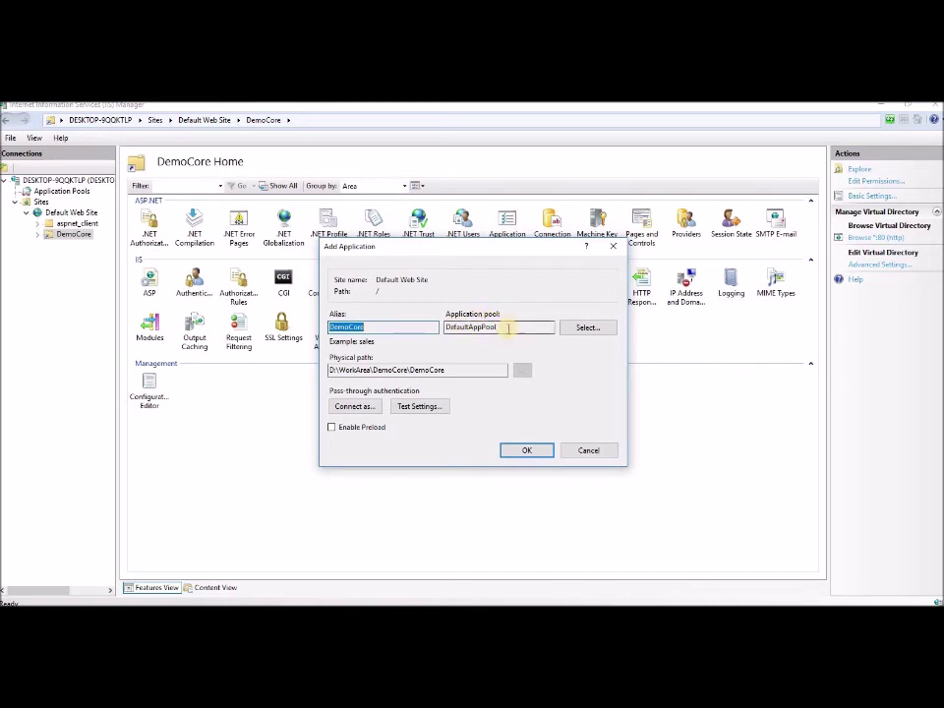
pyautogui.click(513, 450)
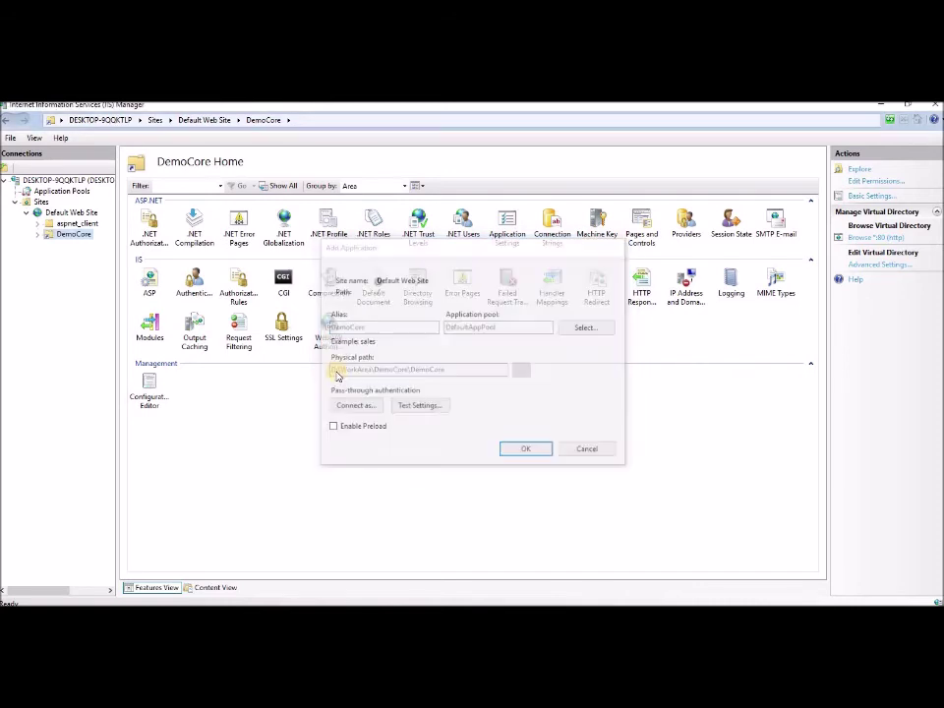
# Examine the .NET CLR version settings of the DotnetCore and DefaultAppPool application pools without changing them
pyautogui.click(65, 192)
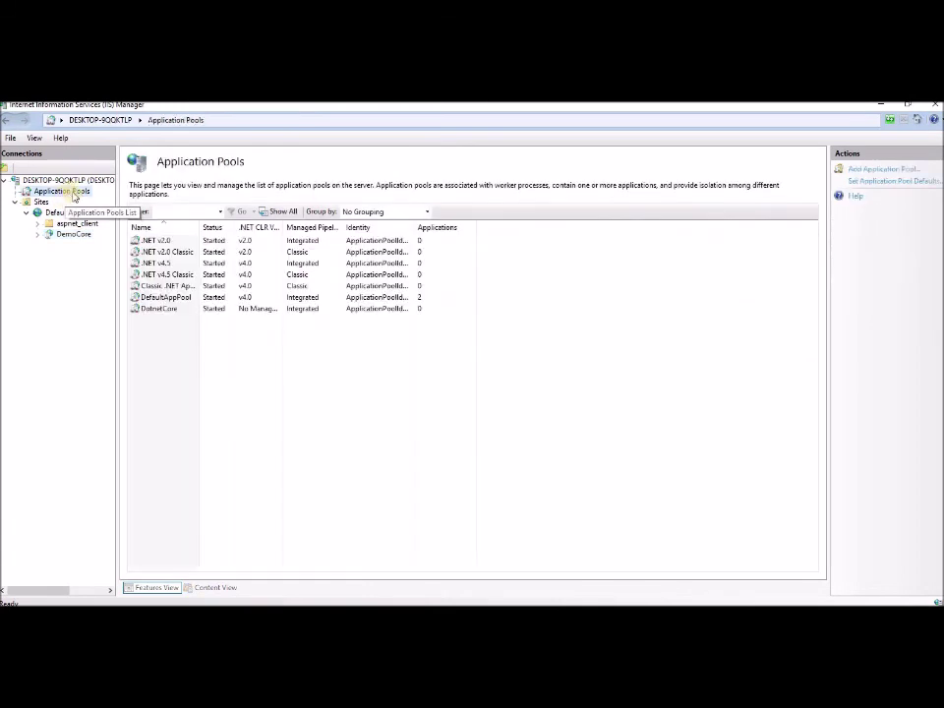
pyautogui.click(169, 310)
pyautogui.click(170, 298)
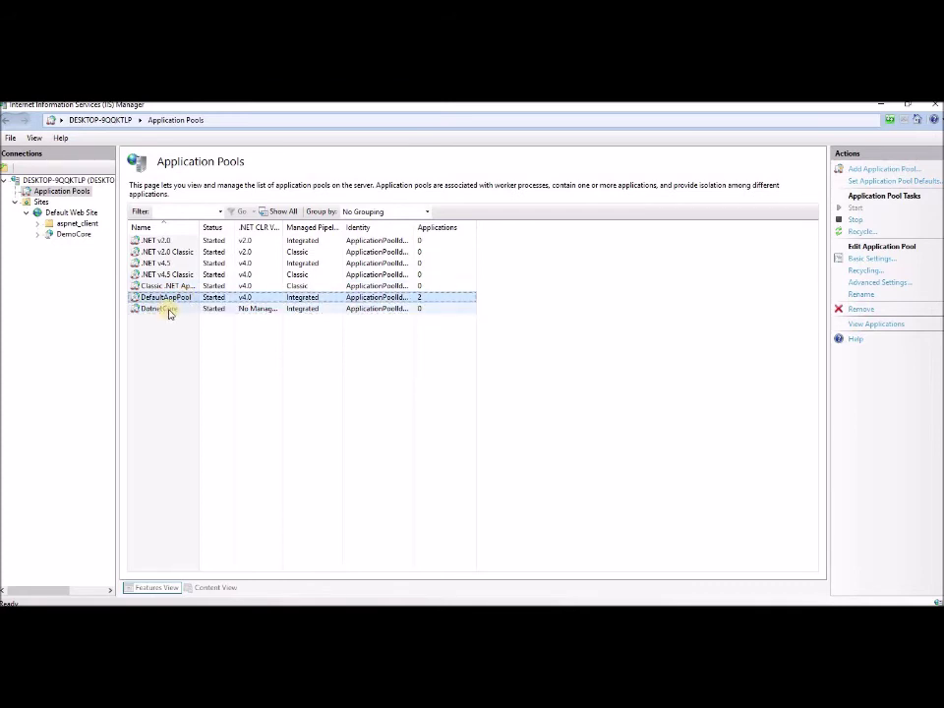
pyautogui.doubleClick(169, 310)
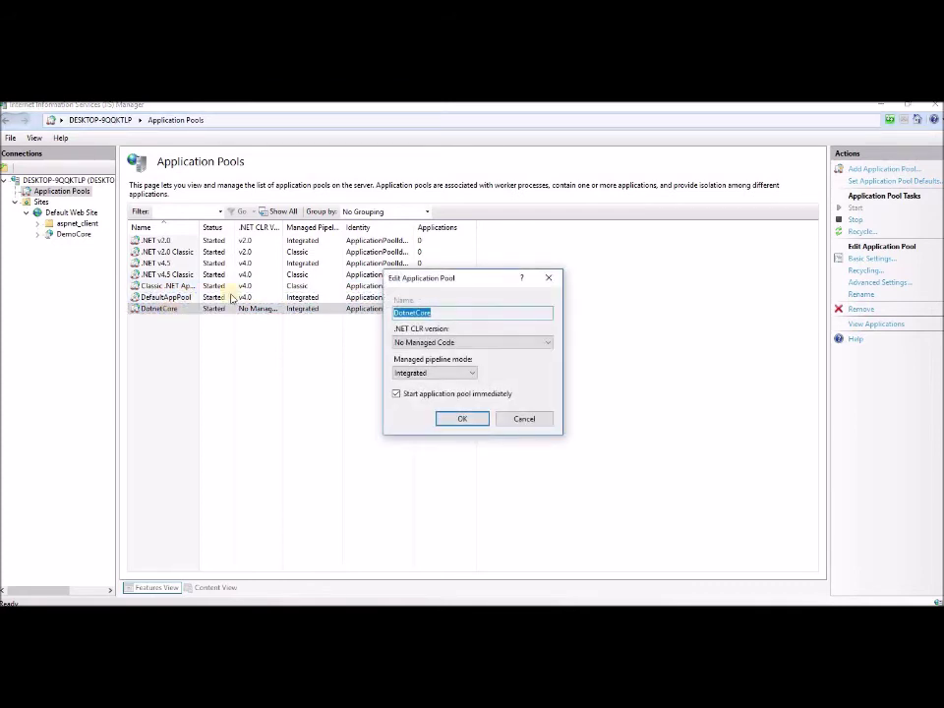
pyautogui.click(519, 418)
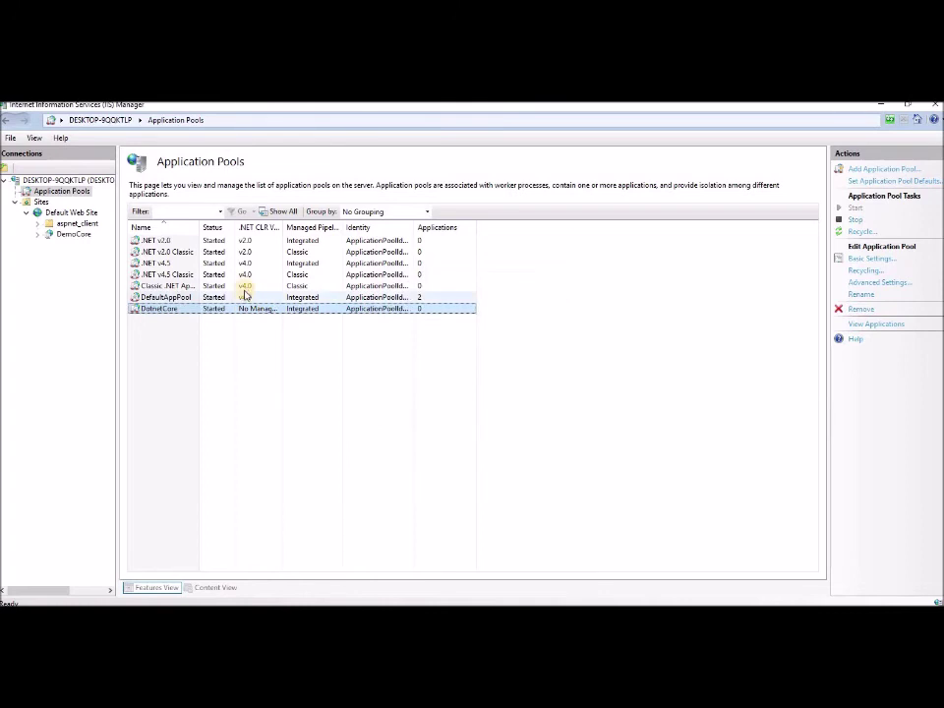
pyautogui.doubleClick(249, 297)
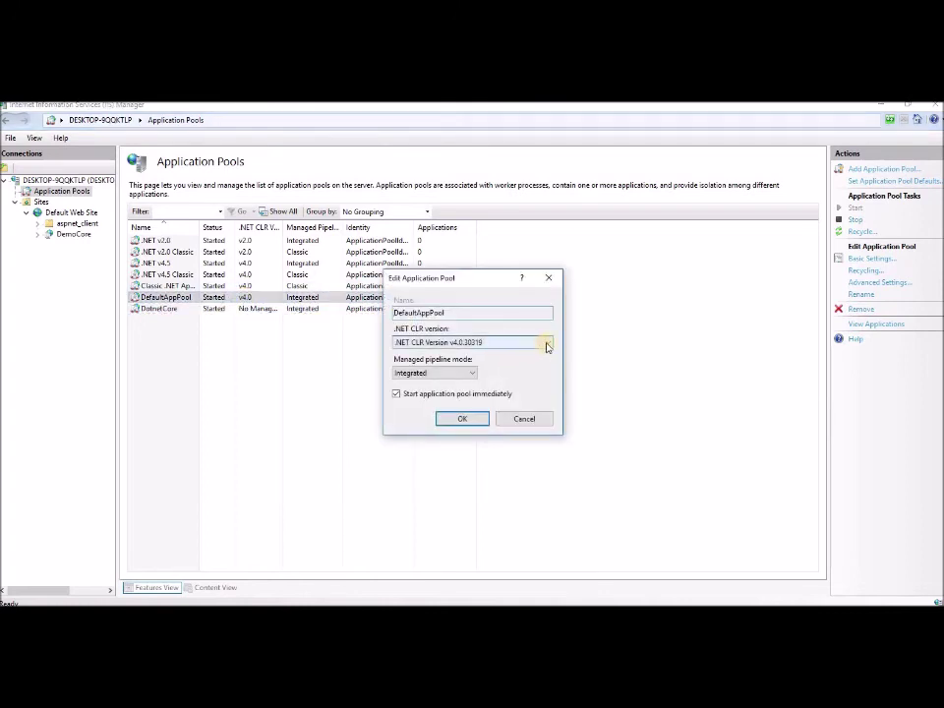
pyautogui.click(546, 343)
pyautogui.click(546, 344)
pyautogui.click(545, 346)
pyautogui.click(544, 346)
pyautogui.click(522, 417)
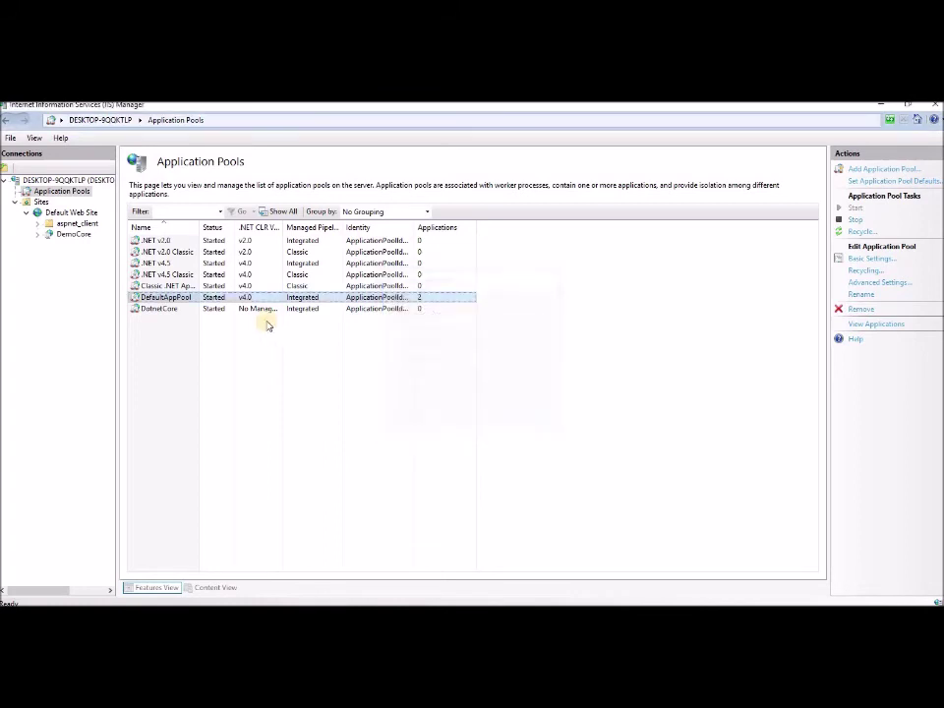
# Set the .NET CLR version of the DotnetCore application pool to No Managed Code and save the pool settings
pyautogui.doubleClick(234, 309)
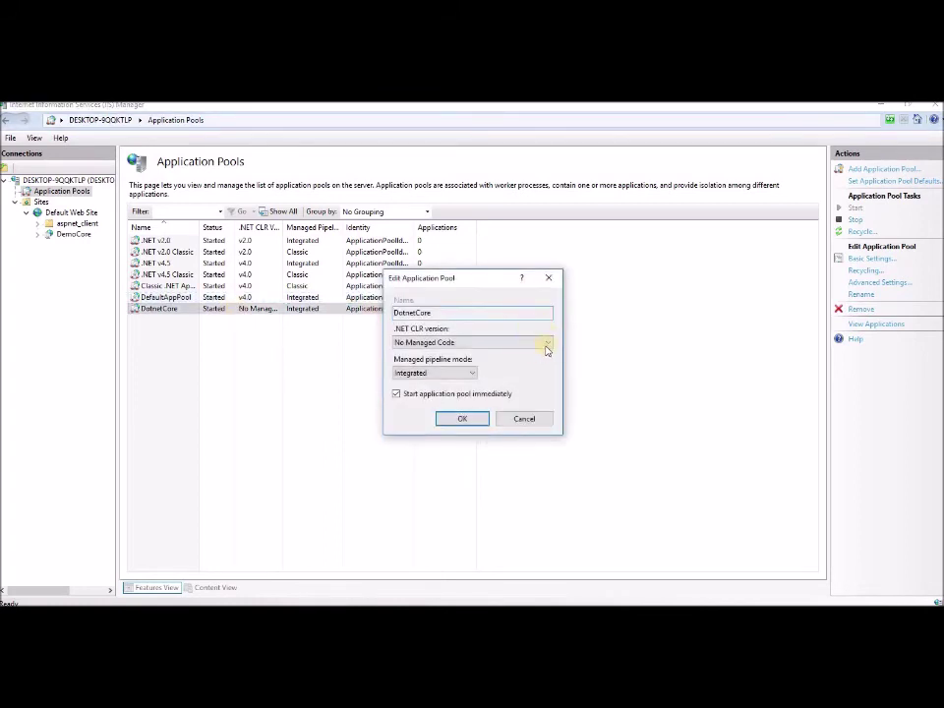
pyautogui.click(548, 342)
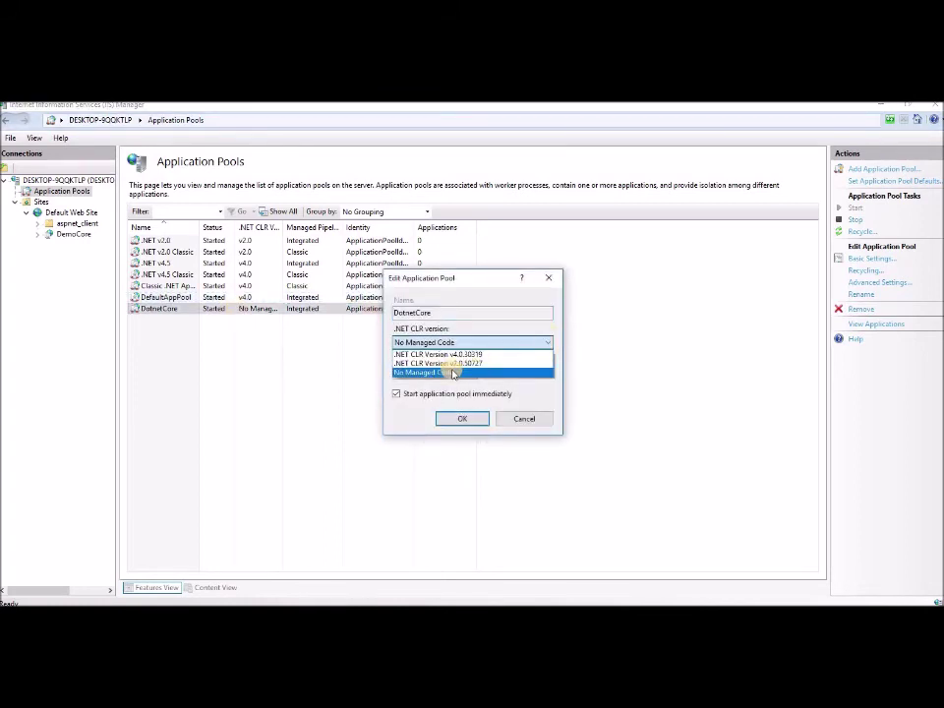
pyautogui.click(464, 422)
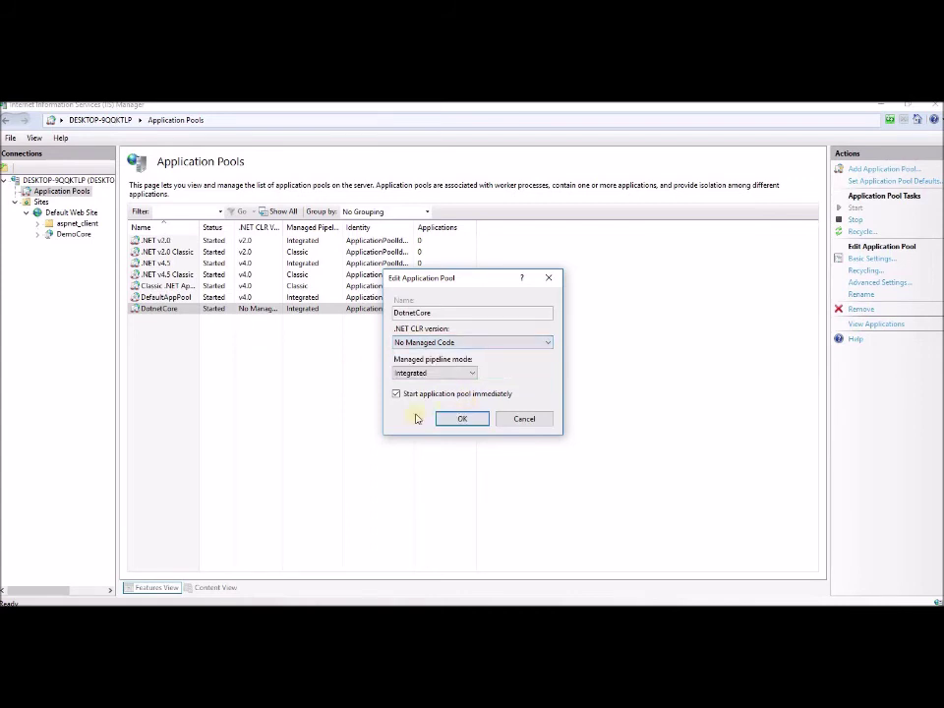
pyautogui.click(458, 421)
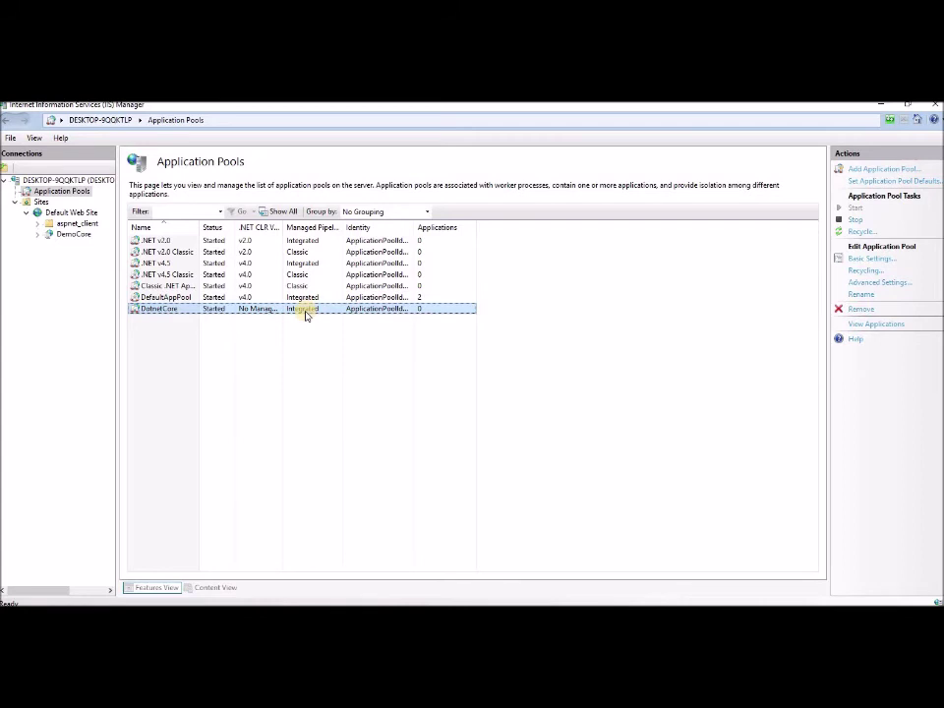
pyautogui.doubleClick(265, 312)
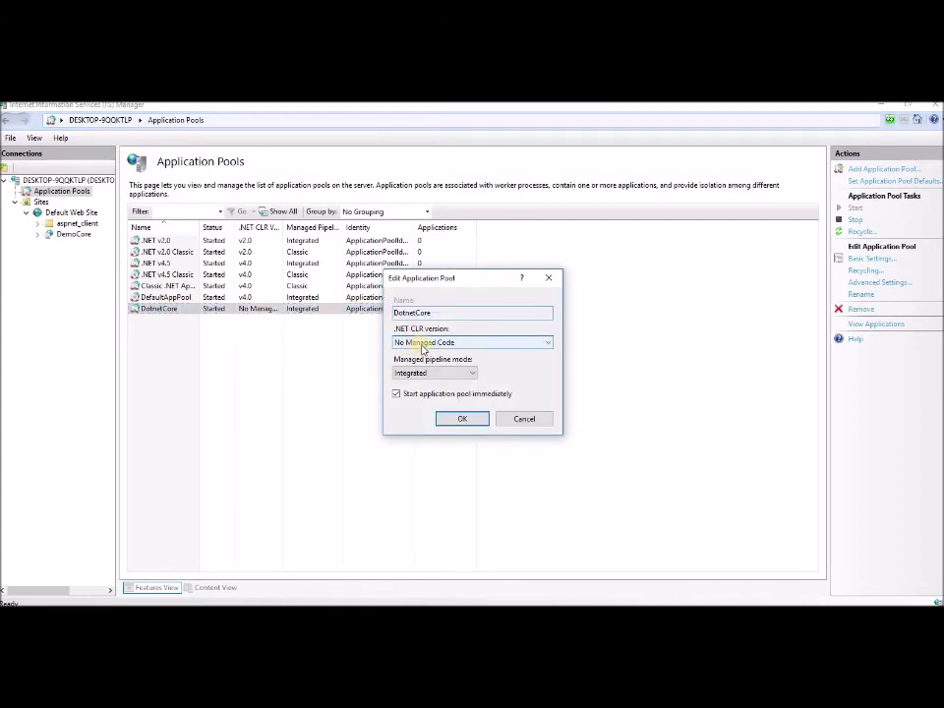
pyautogui.click(471, 342)
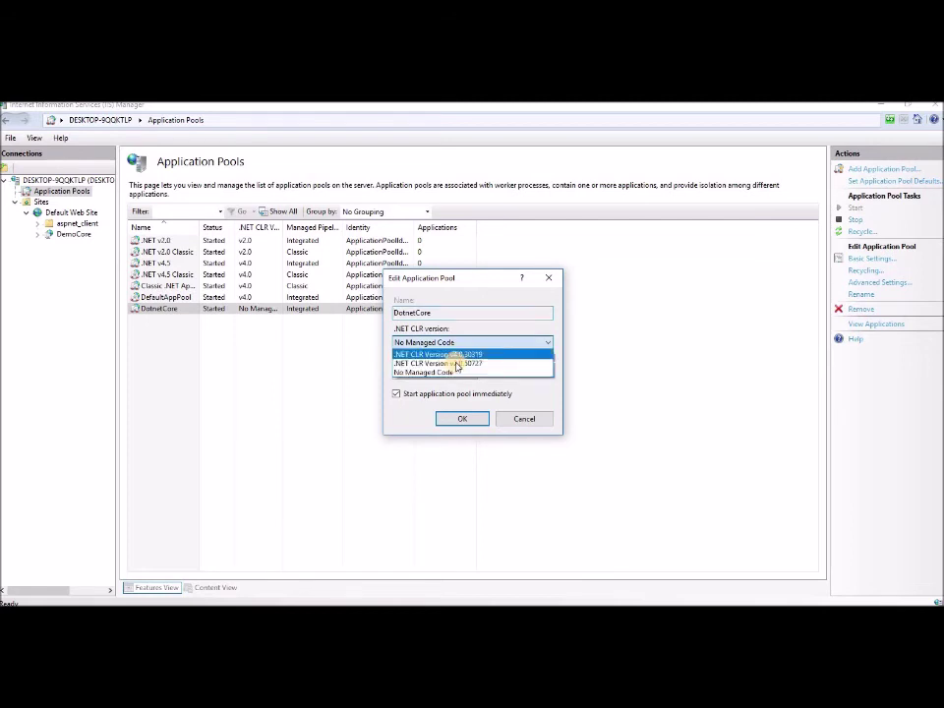
pyautogui.click(443, 373)
pyautogui.click(461, 417)
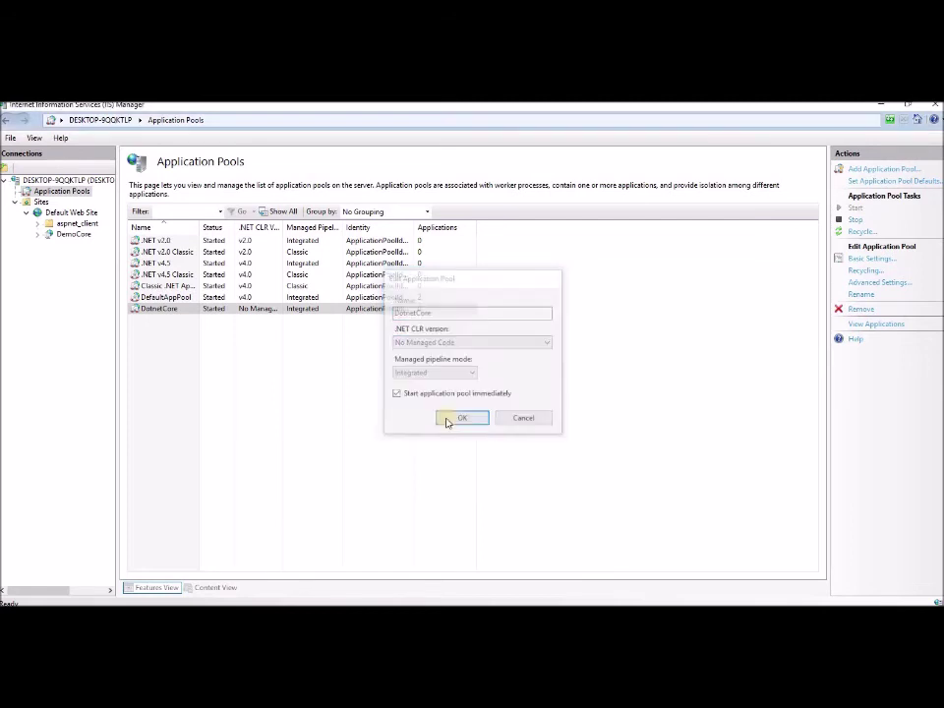
# Assign the DotnetCore application pool to the DemoCore application in its advanced settings
pyautogui.click(79, 236)
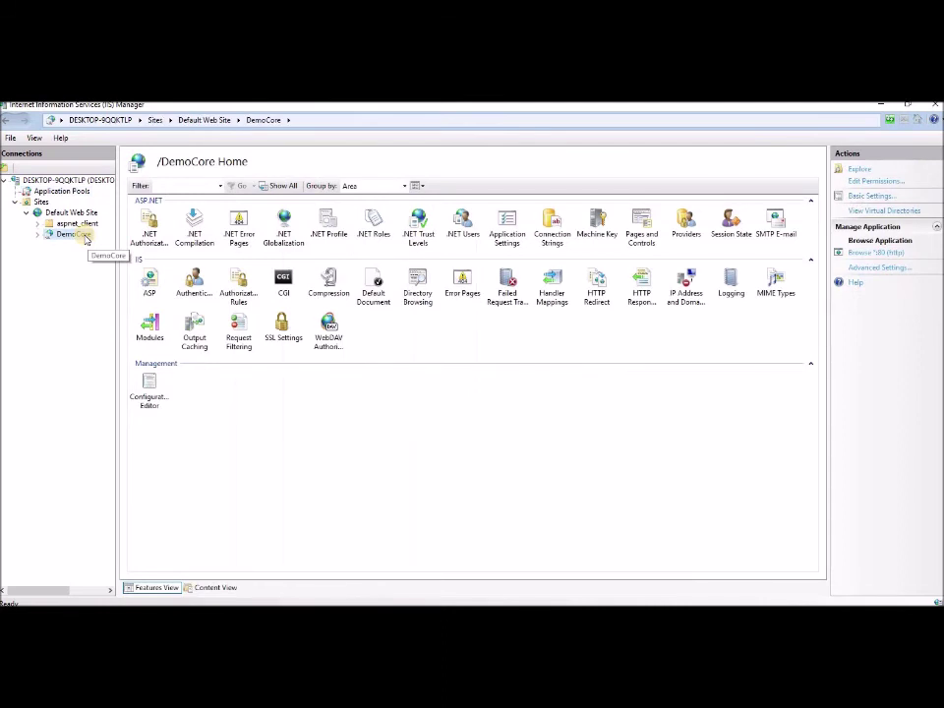
pyautogui.rightClick(86, 239)
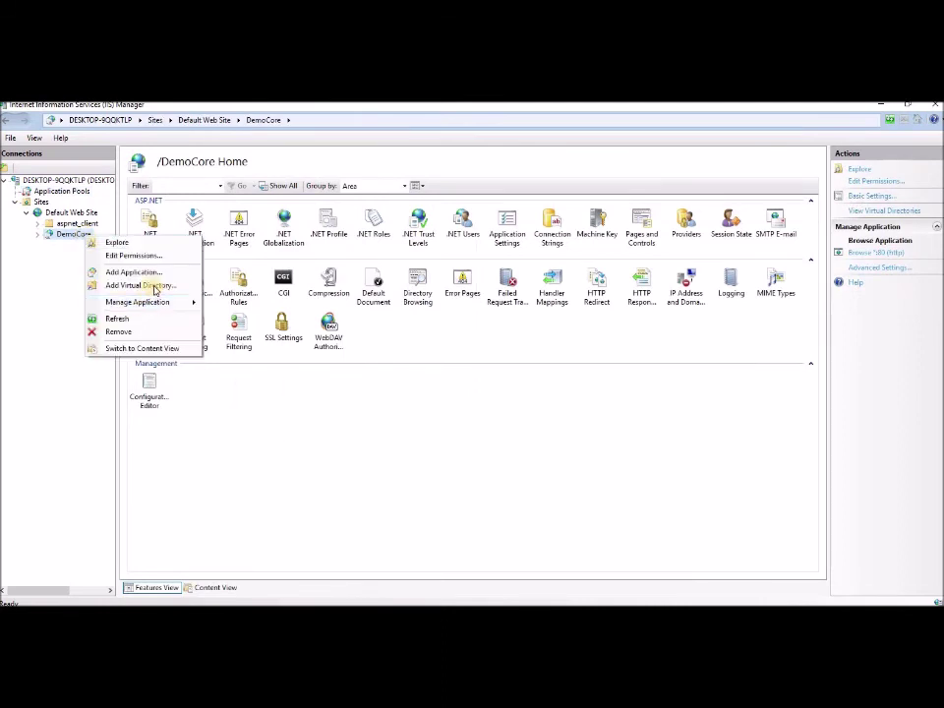
pyautogui.click(895, 269)
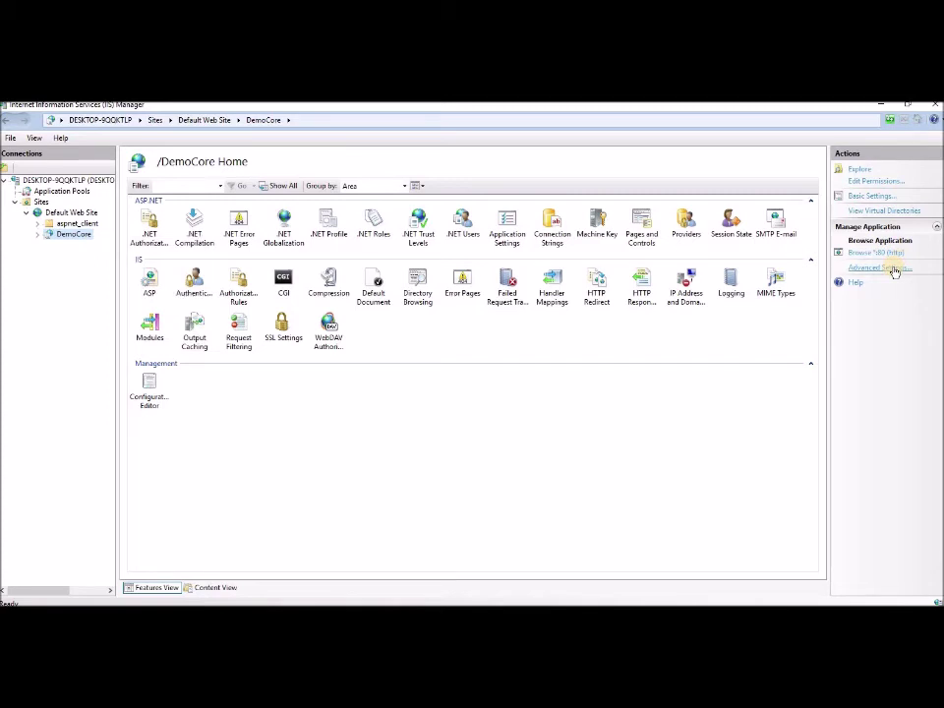
pyautogui.click(895, 269)
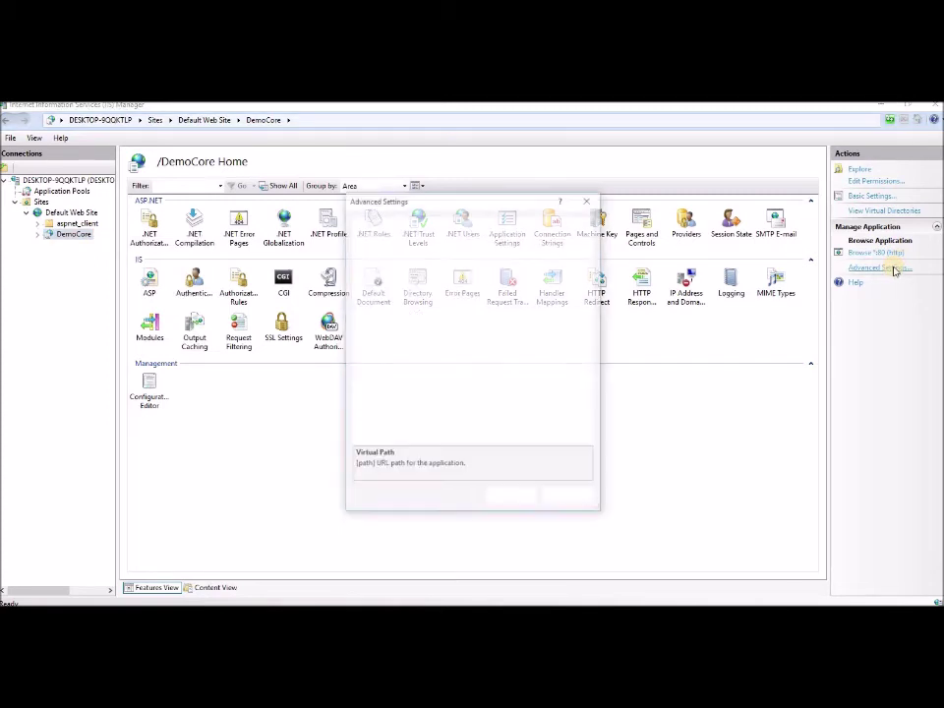
pyautogui.click(587, 233)
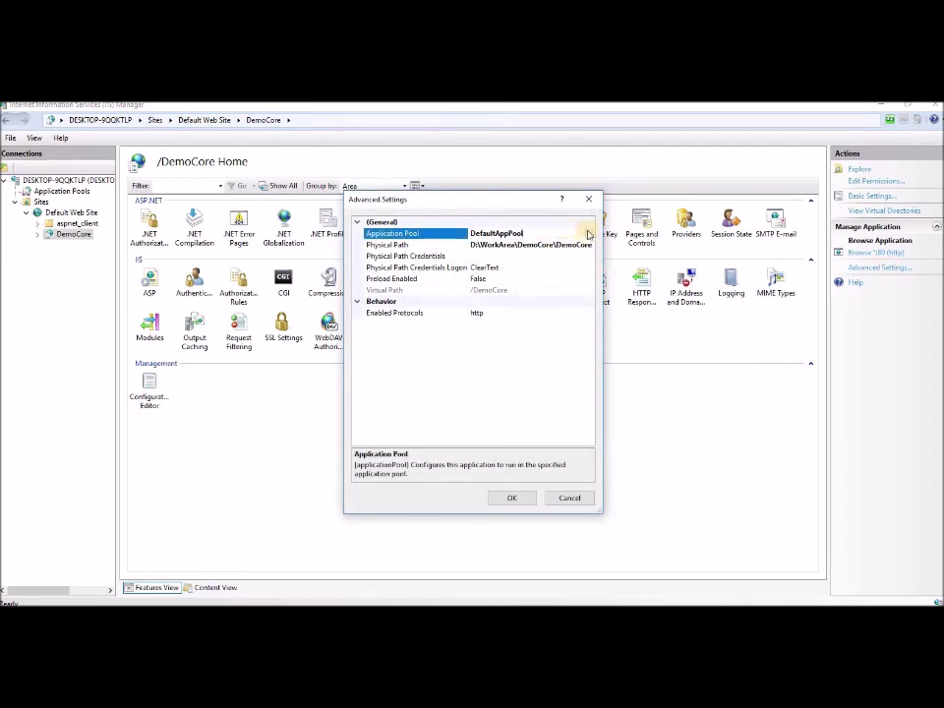
pyautogui.click(591, 233)
pyautogui.click(543, 329)
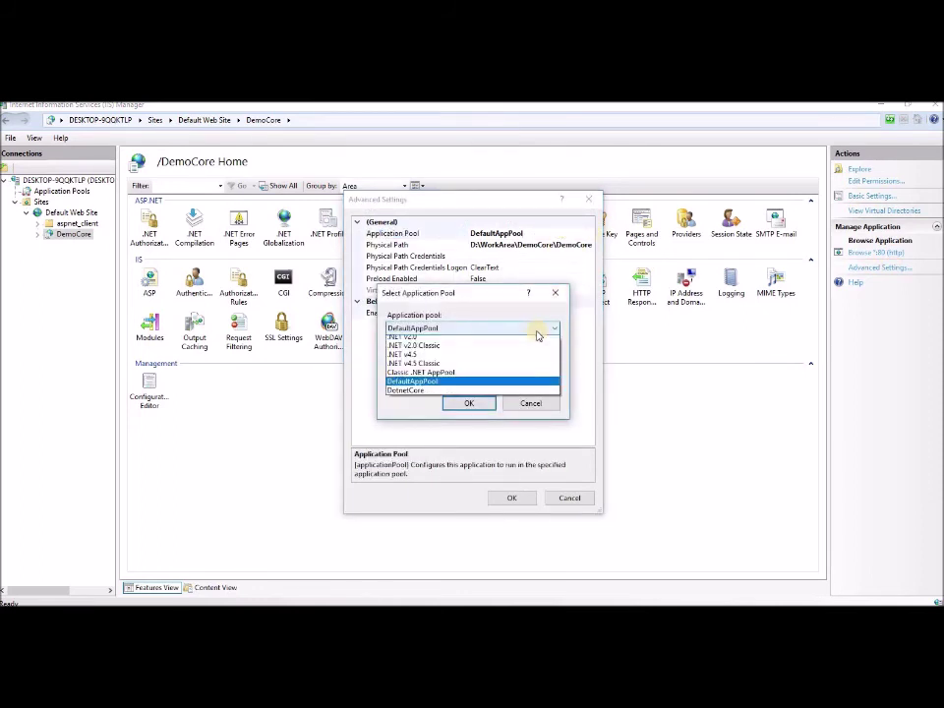
pyautogui.click(406, 393)
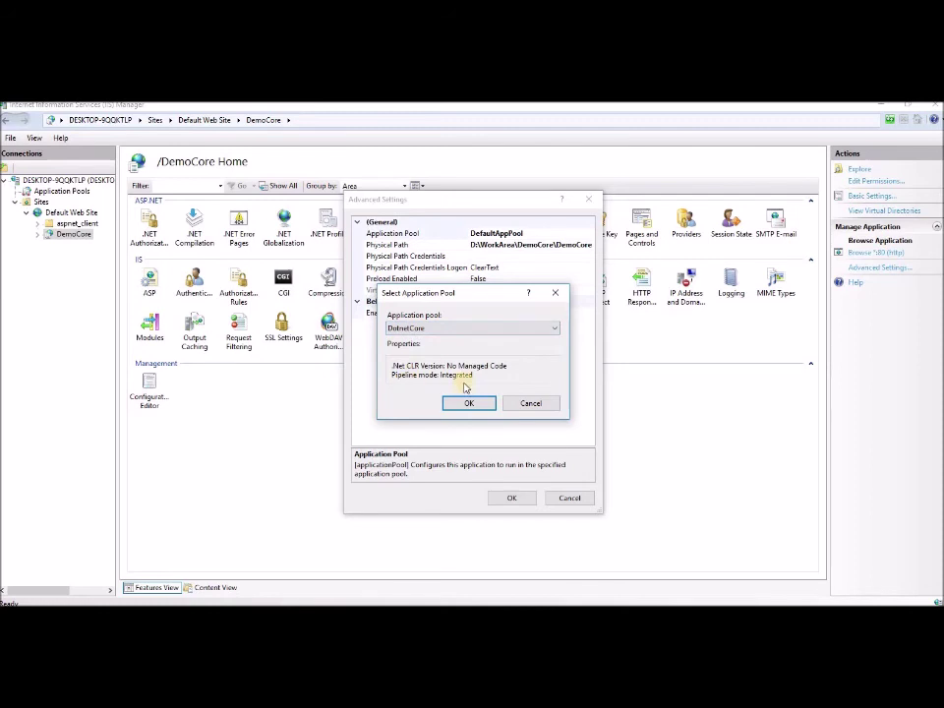
pyautogui.click(469, 402)
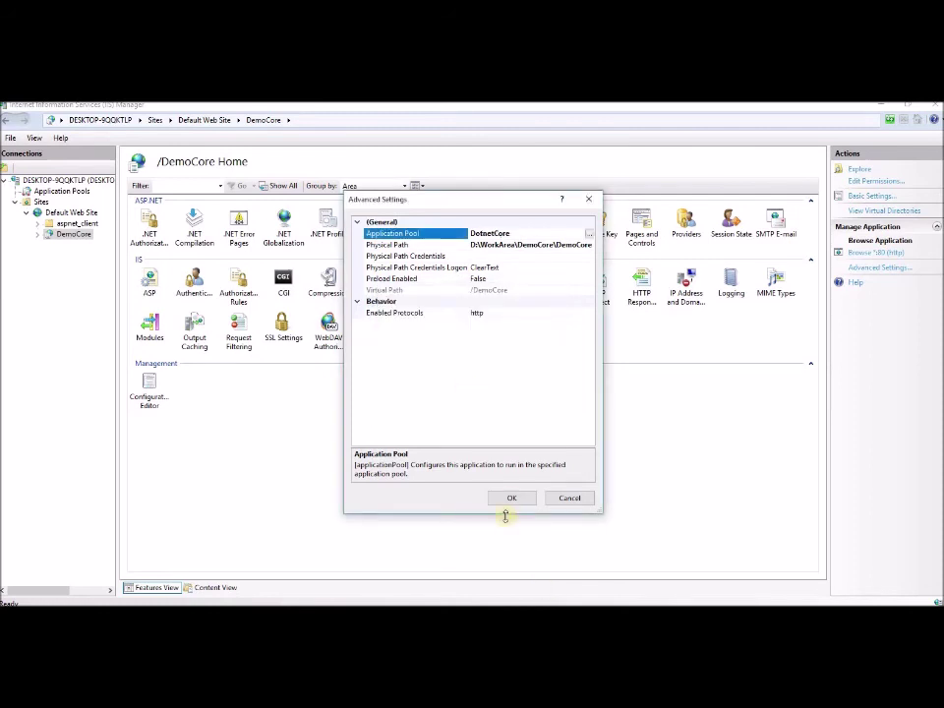
pyautogui.click(510, 497)
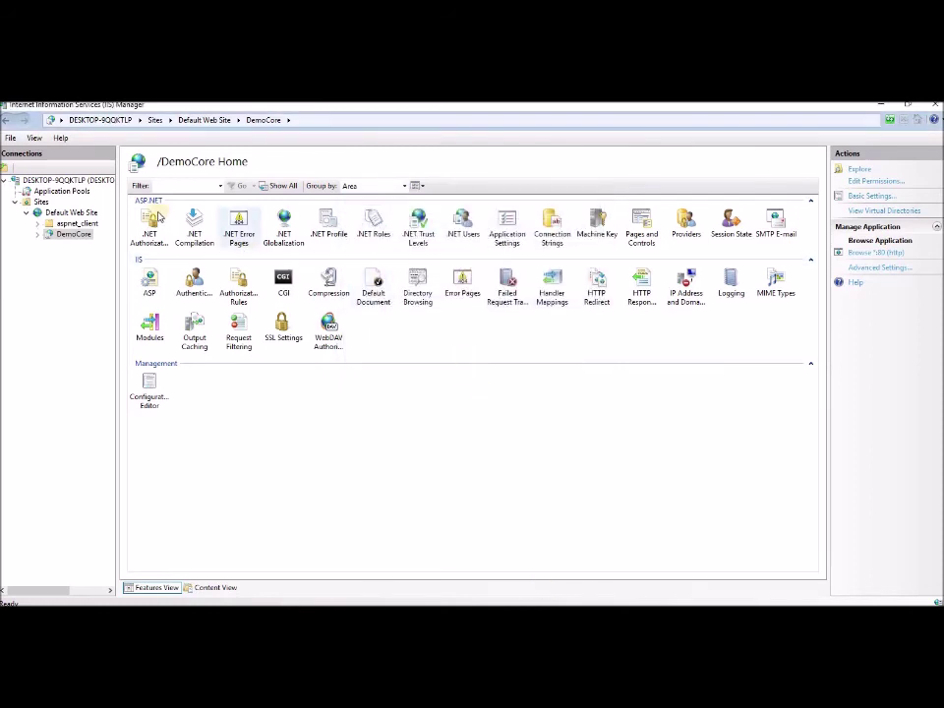
# Examine the AspNetCoreModule entry among the server's modules and the .NET CLR version of the DotnetCore application pool
pyautogui.click(86, 182)
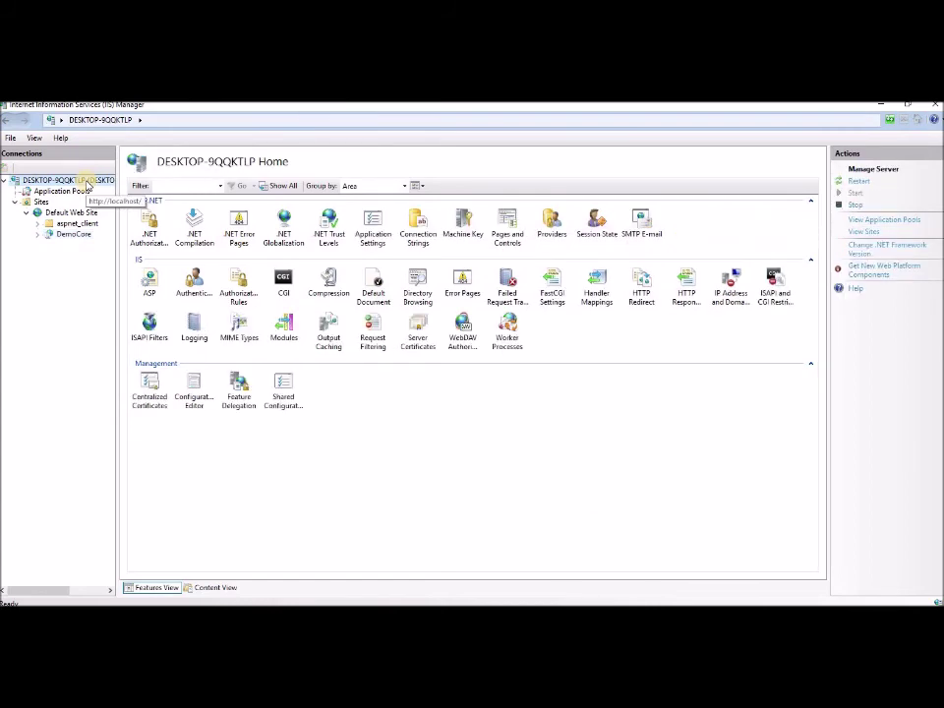
pyautogui.doubleClick(294, 328)
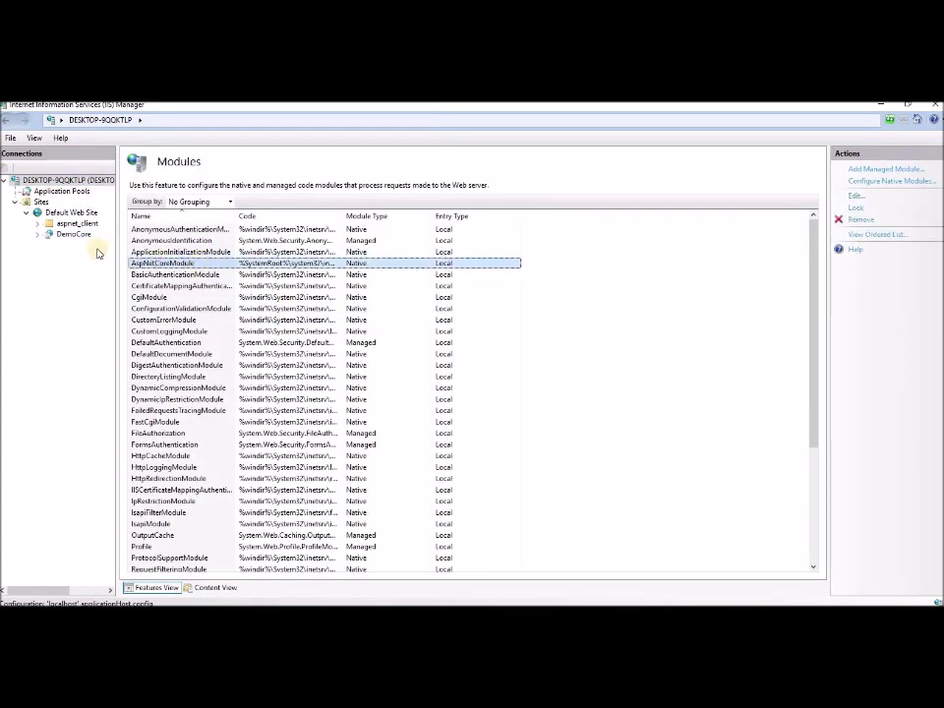
pyautogui.click(61, 190)
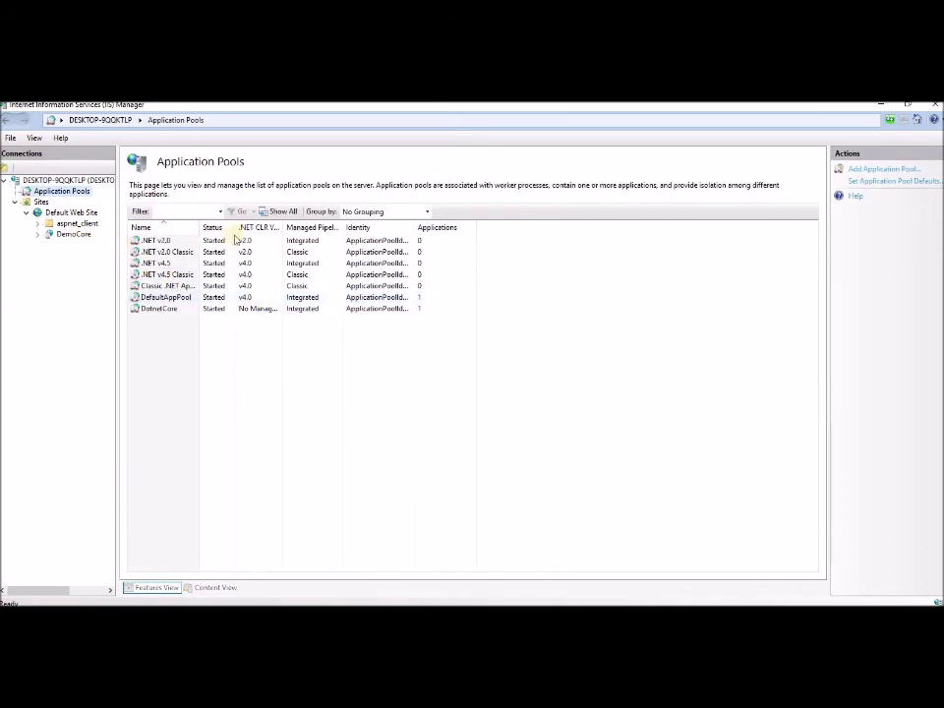
pyautogui.click(251, 311)
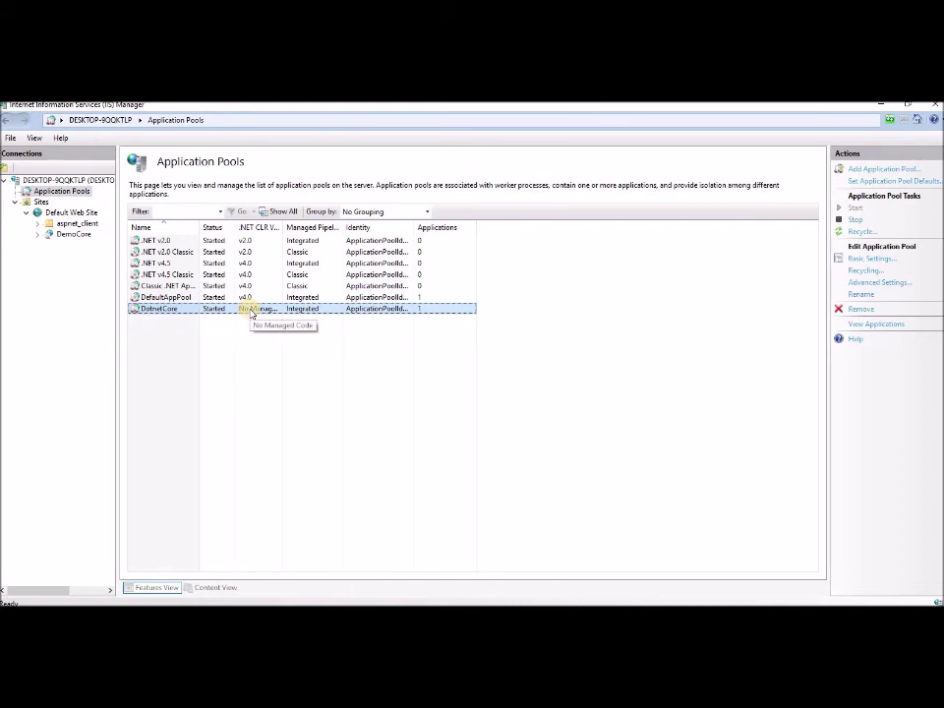
# Open the wwwroot folder in the DemoCore application's content and browse its Myhtml.html file
pyautogui.click(73, 234)
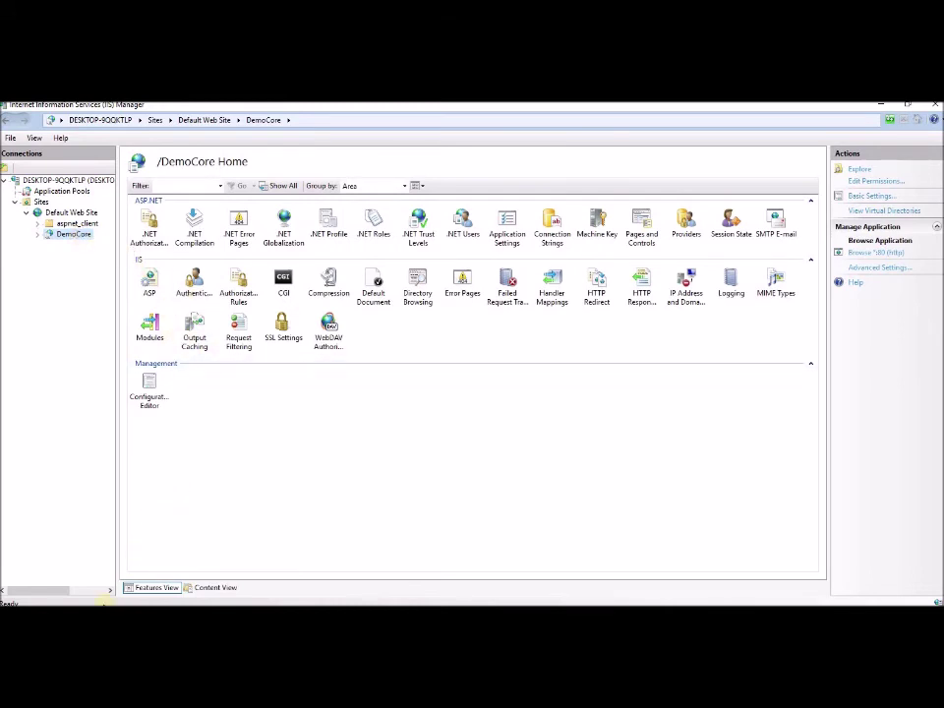
pyautogui.moveTo(97, 620)
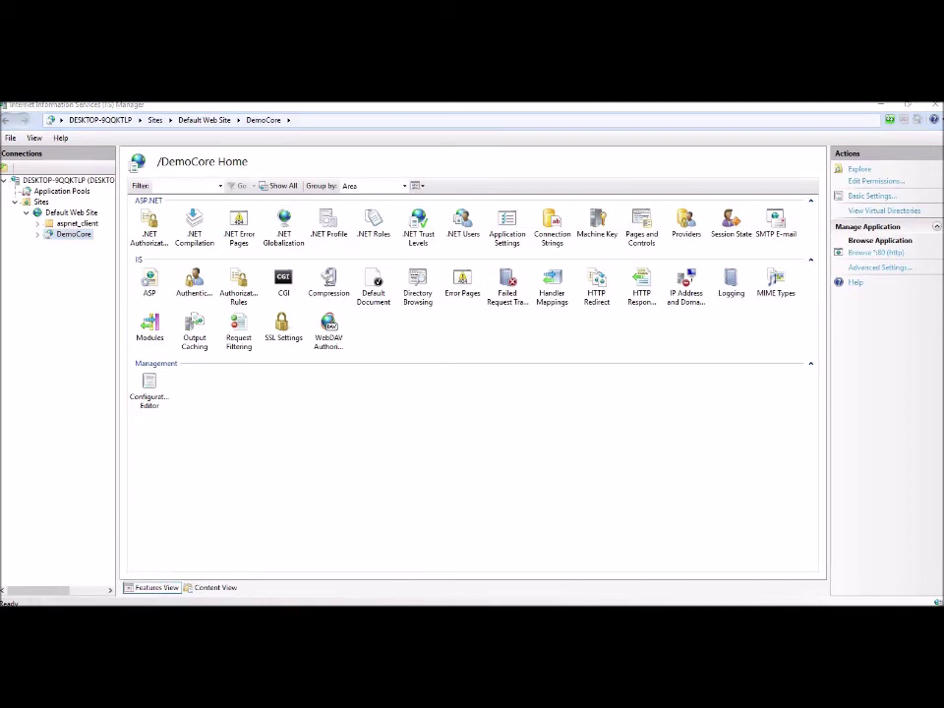
pyautogui.click(214, 587)
pyautogui.doubleClick(162, 215)
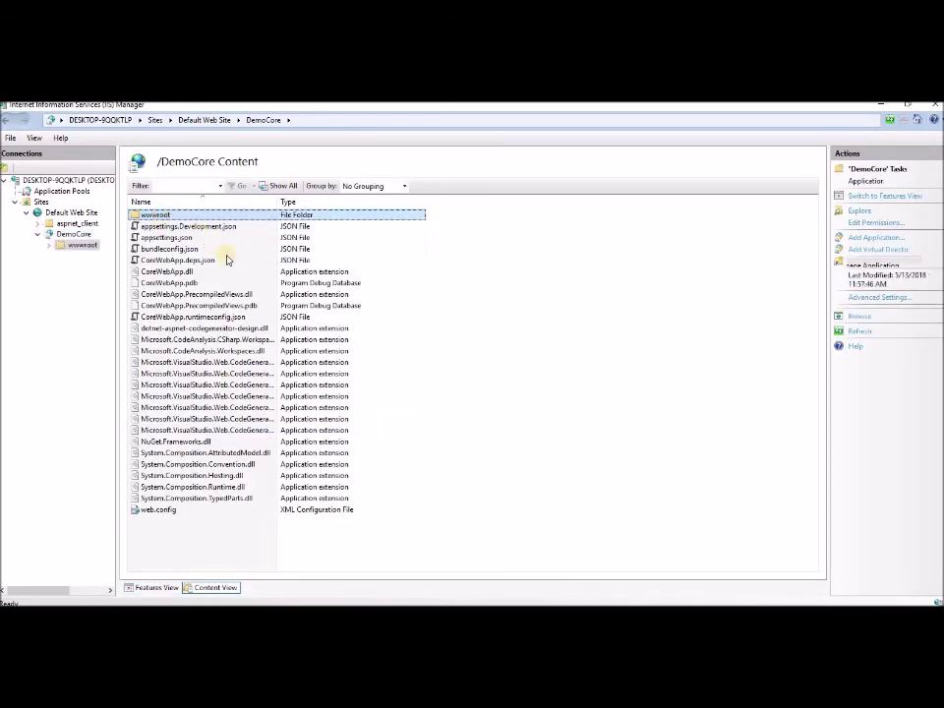
pyautogui.rightClick(173, 271)
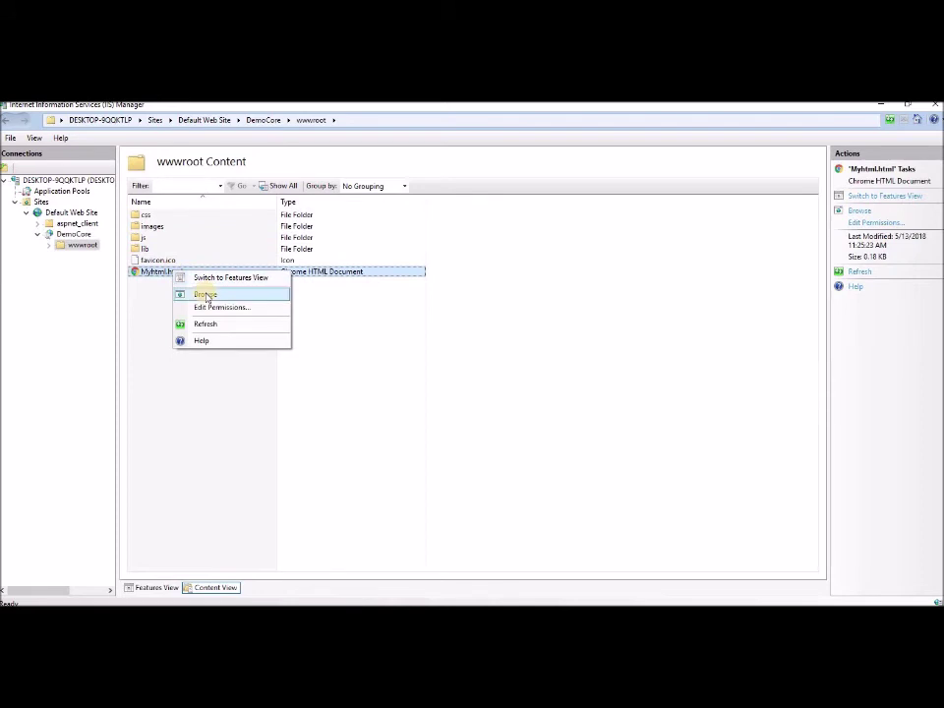
pyautogui.click(204, 294)
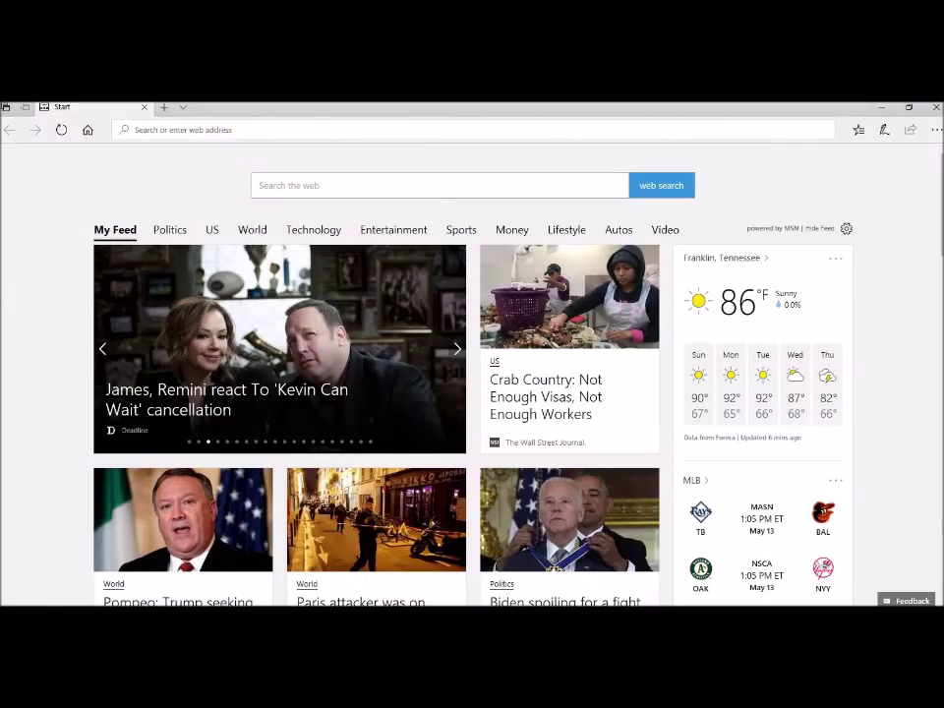
pyautogui.write('loc')
pyautogui.write('http://localhost/DemoCore/wwwroot/Myhtml.html')
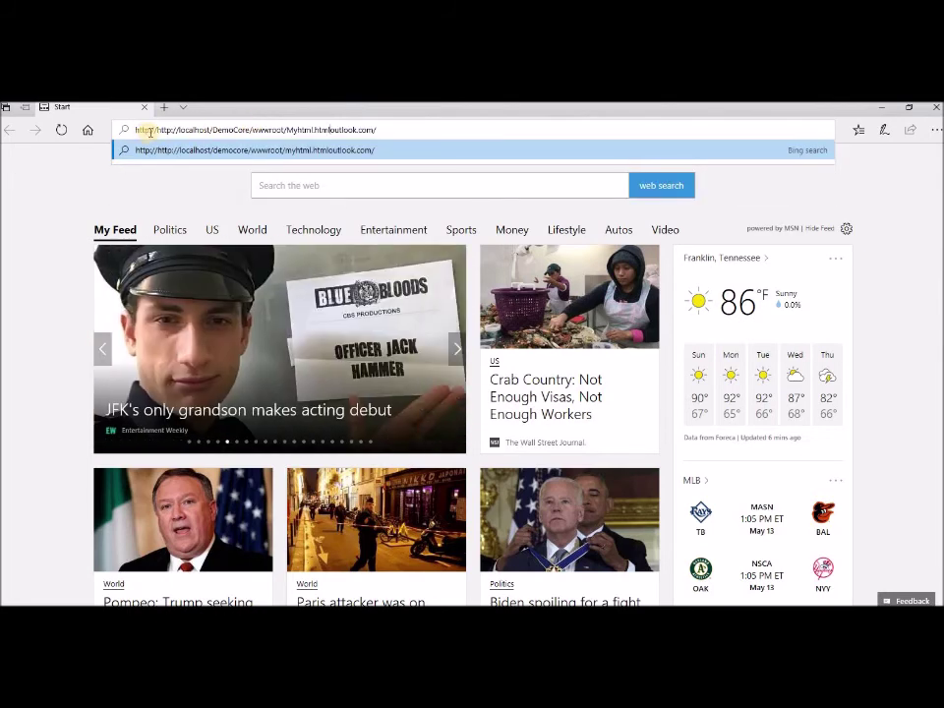
pyautogui.moveTo(383, 129); pyautogui.dragTo(36, 128)
pyautogui.write('http://localhost/DemoCore/Myhtml.html')
pyautogui.press('Return')
pyautogui.doubleClick(243, 128)
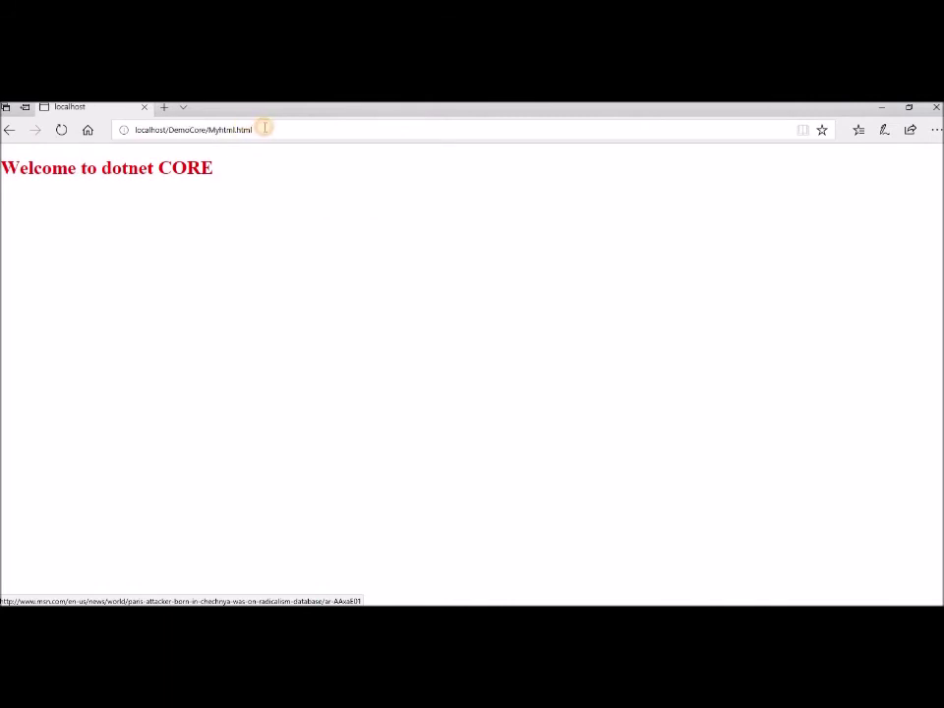
pyautogui.hotkey('ctrl', 'a')
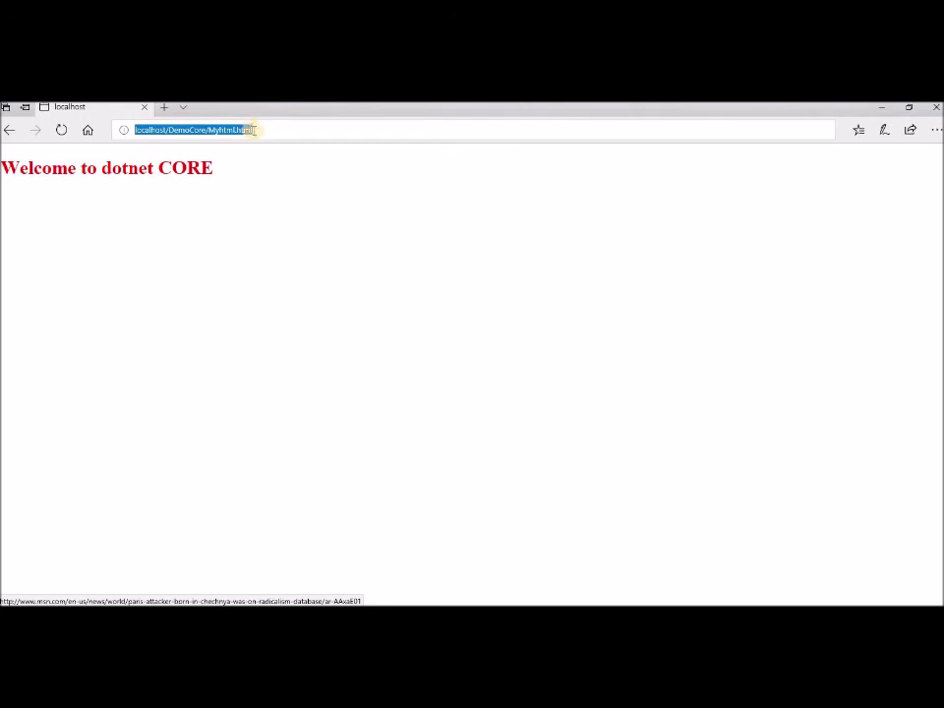
pyautogui.press('End')
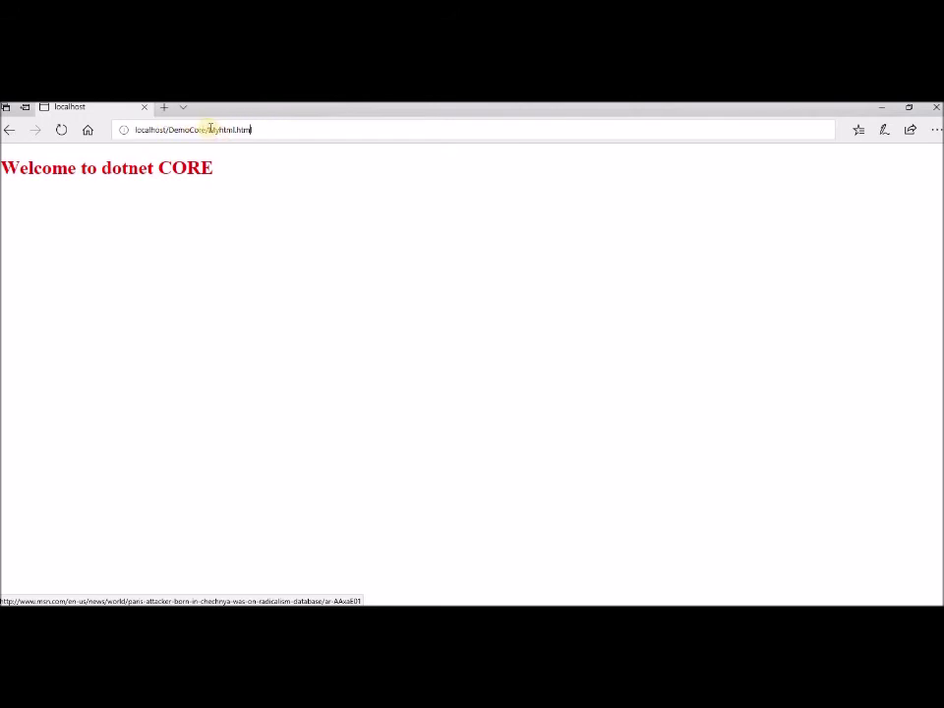
pyautogui.moveTo(209, 129); pyautogui.dragTo(289, 129)
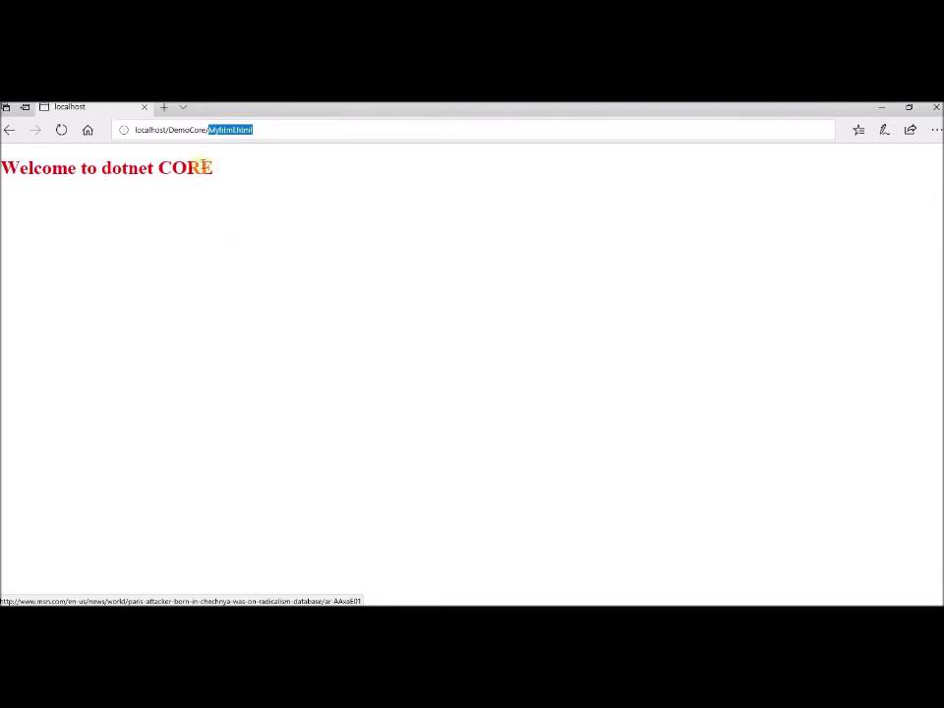
# Switch to Visual Studio and look up the Razor page names in CoreWebApp's Pages folder
pyautogui.hotkey('alt', 'Tab')
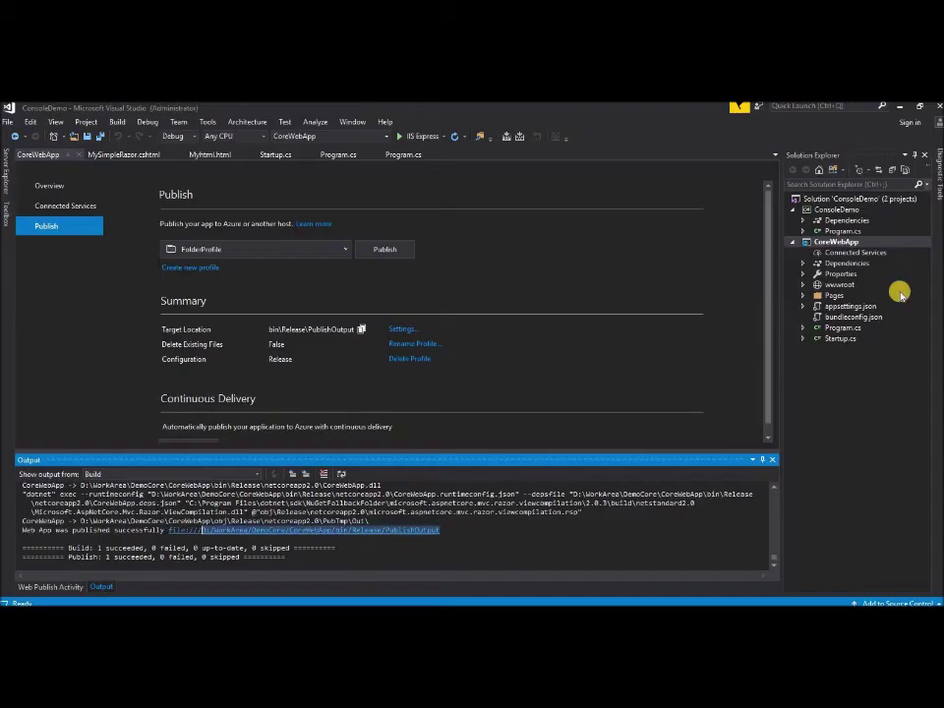
pyautogui.click(802, 295)
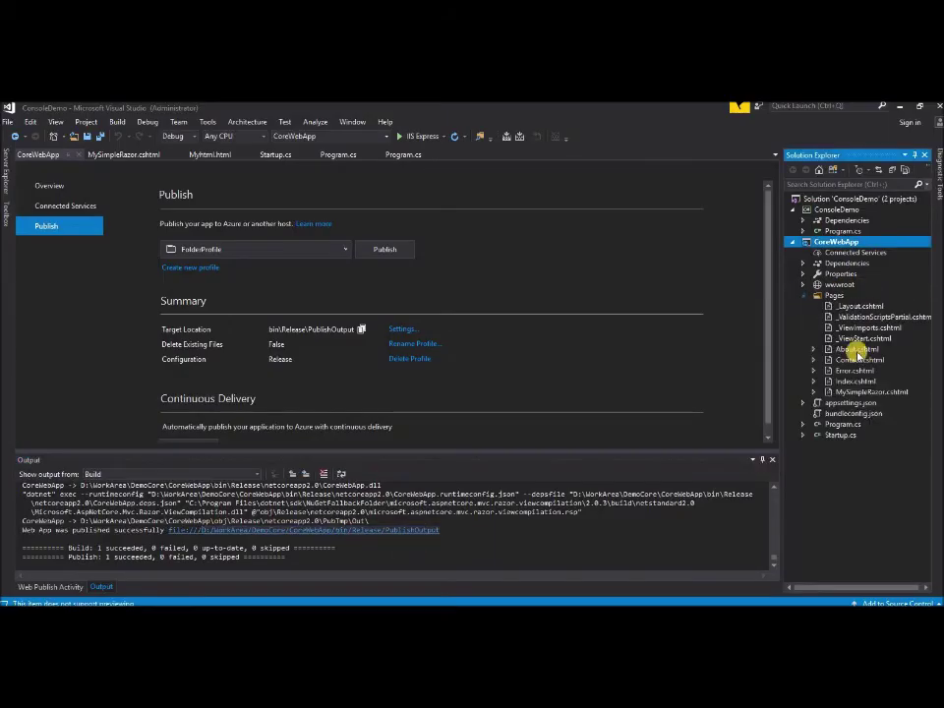
pyautogui.click(902, 106)
# Replace Myhtml.html with MySimpleRazor in the page address and load localhost/DemoCore/MySimpleRazor
pyautogui.click(223, 129)
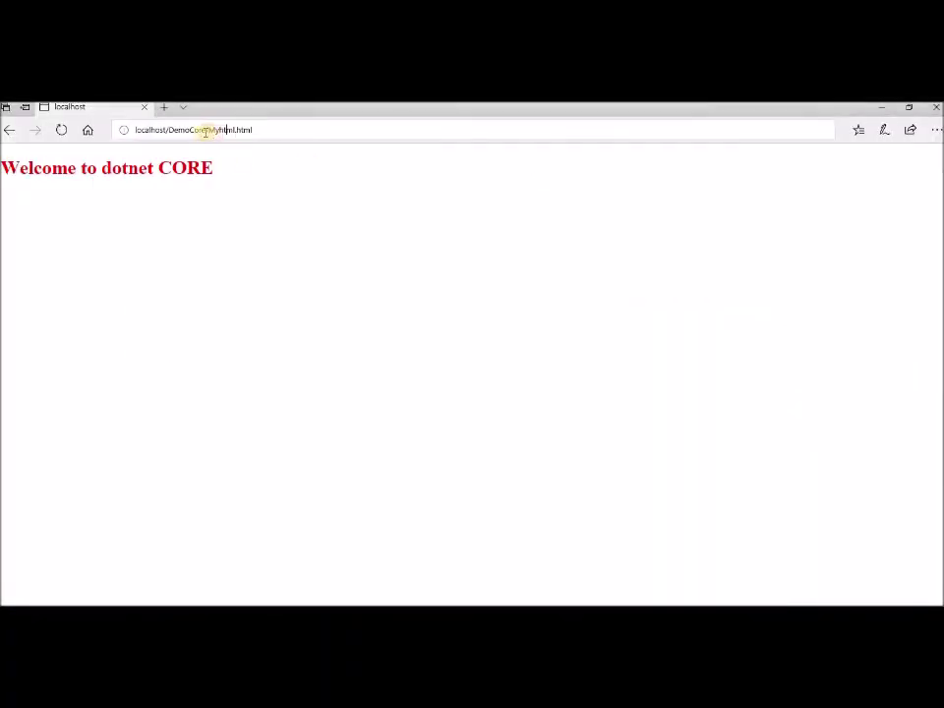
pyautogui.keyDown('shift'); pyautogui.click(271, 129); pyautogui.keyUp('shift')
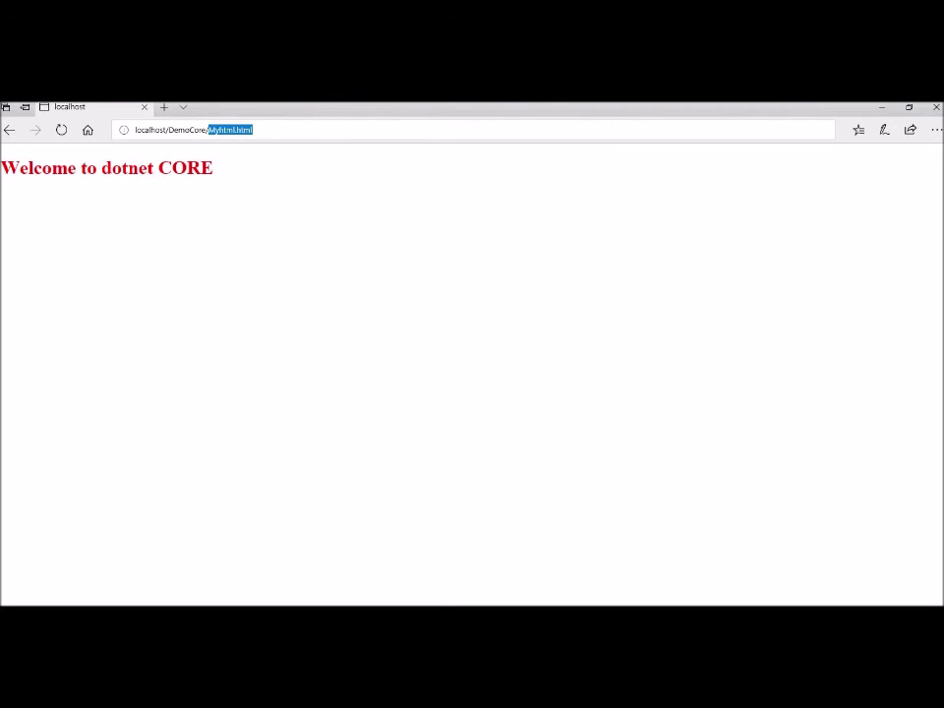
pyautogui.write('My')
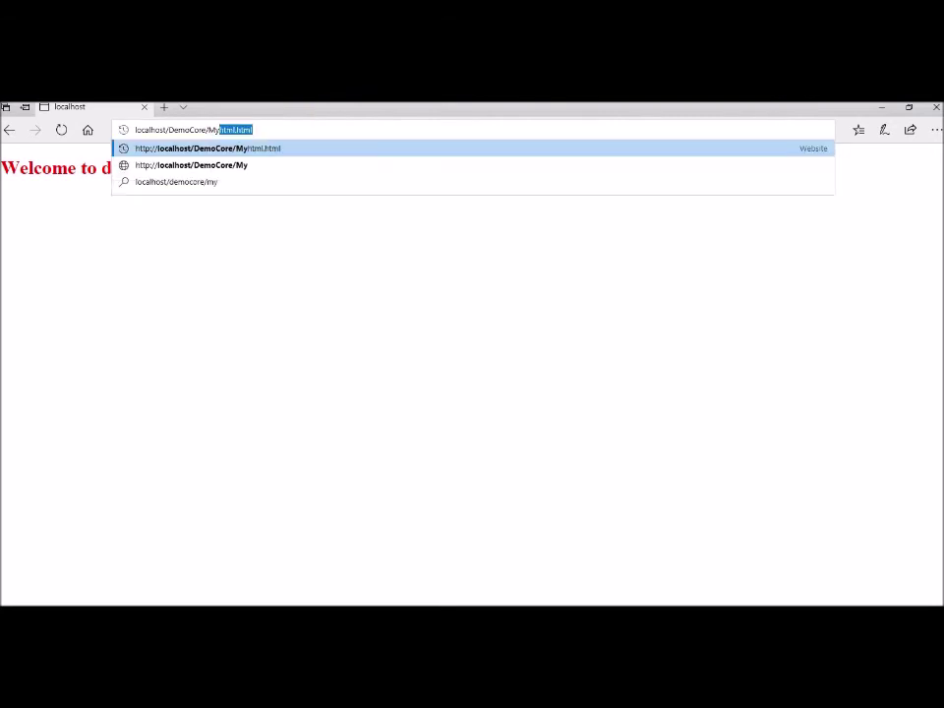
pyautogui.write('SimpleRazor')
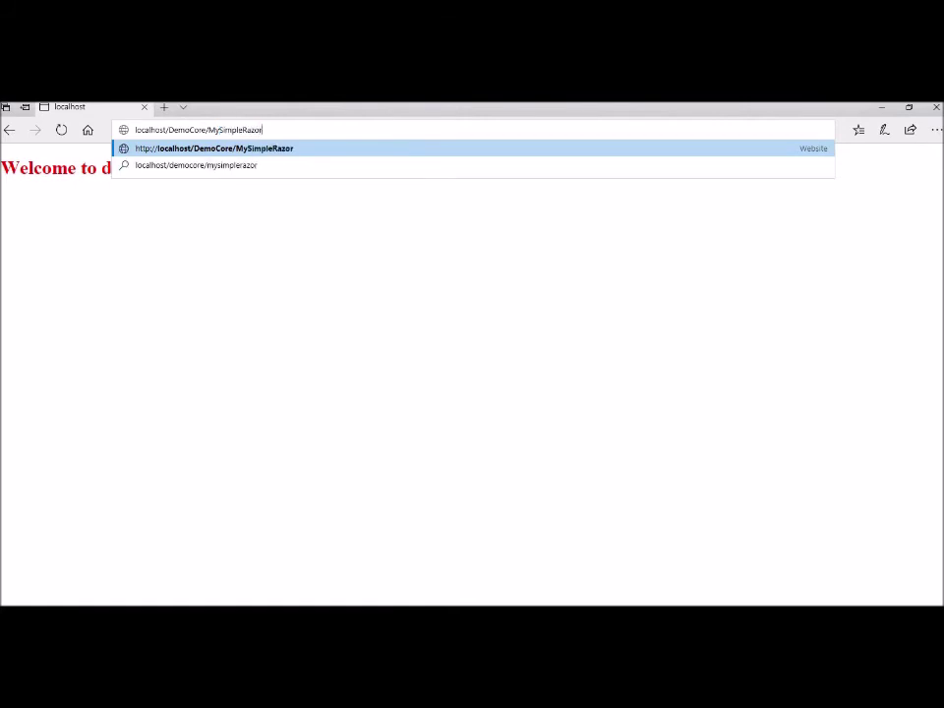
pyautogui.press('Return')
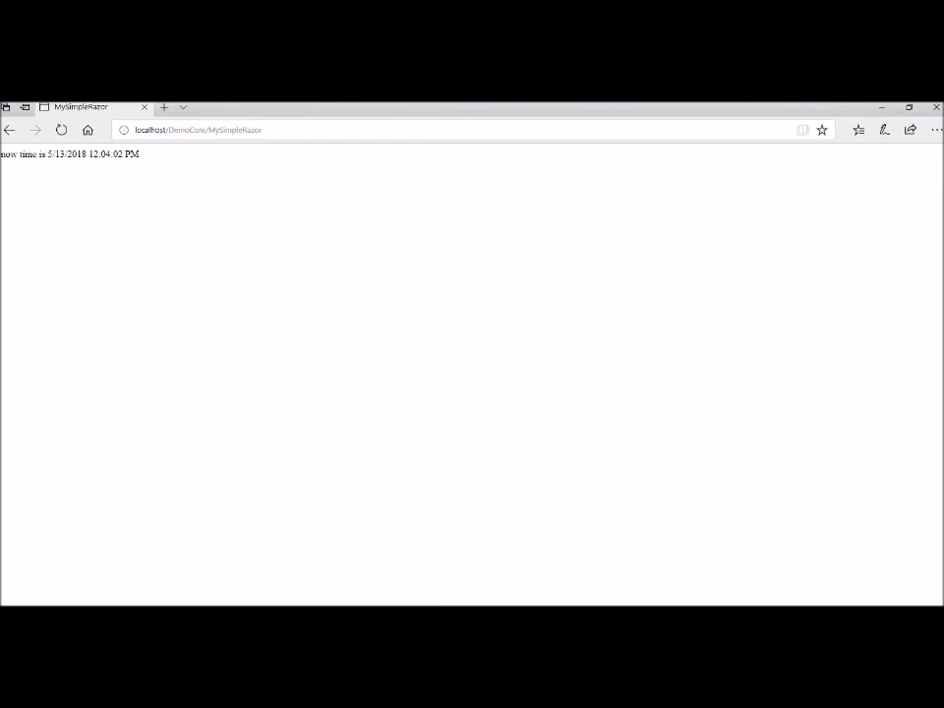
# Examine the MySimpleRazor part of the address and the time text on the Razor page
pyautogui.click(215, 129)
pyautogui.click(211, 130)
pyautogui.moveTo(209, 129); pyautogui.dragTo(293, 130)
pyautogui.click(293, 129)
pyautogui.moveTo(210, 129); pyautogui.dragTo(306, 120)
pyautogui.click(227, 131)
pyautogui.click(211, 129)
pyautogui.moveTo(232, 129); pyautogui.dragTo(296, 130)
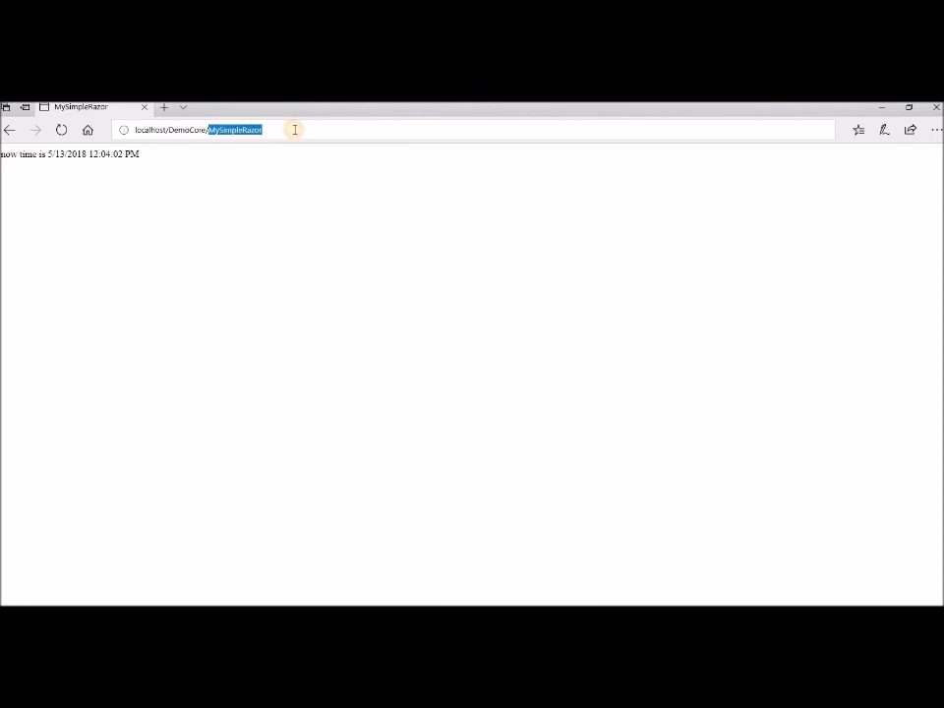
pyautogui.moveTo(177, 156); pyautogui.dragTo(2, 155)
pyautogui.click(91, 176)
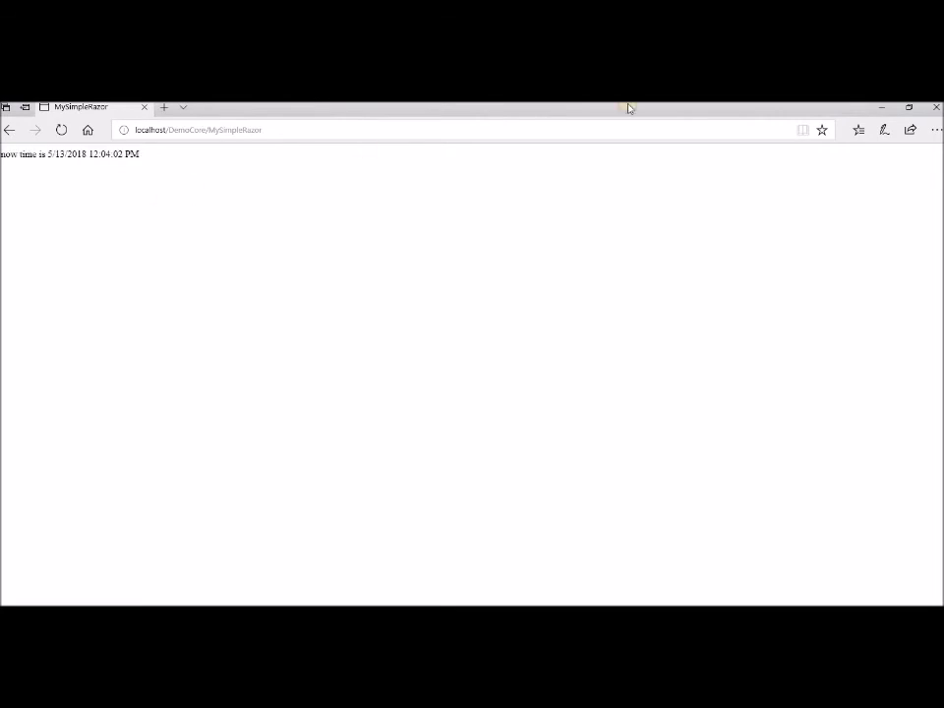
# Close the browser window and IIS Manager
pyautogui.click(931, 108)
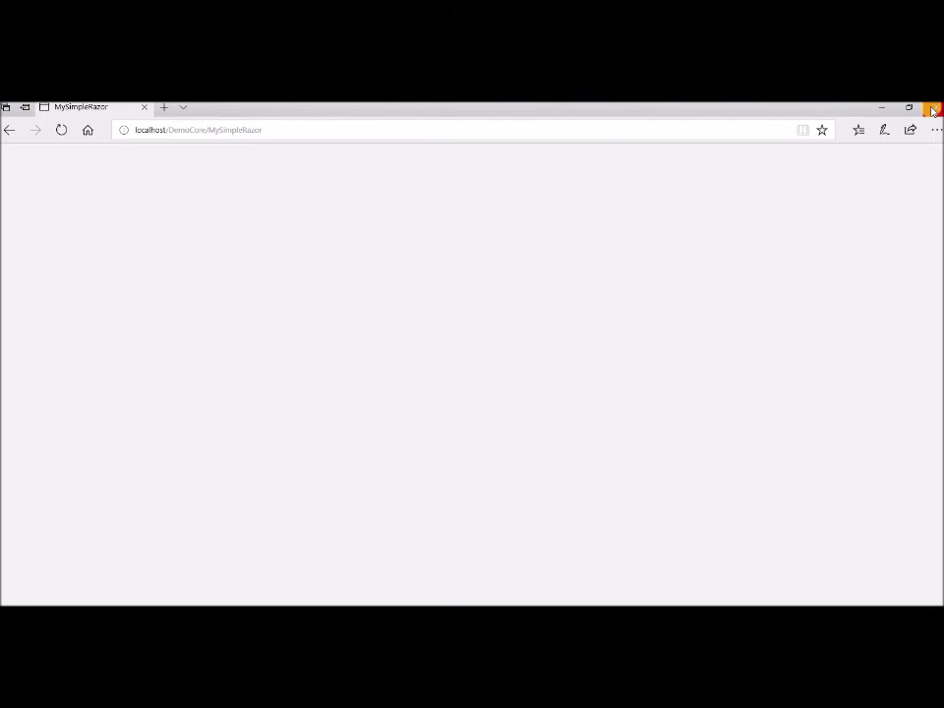
pyautogui.click(754, 247)
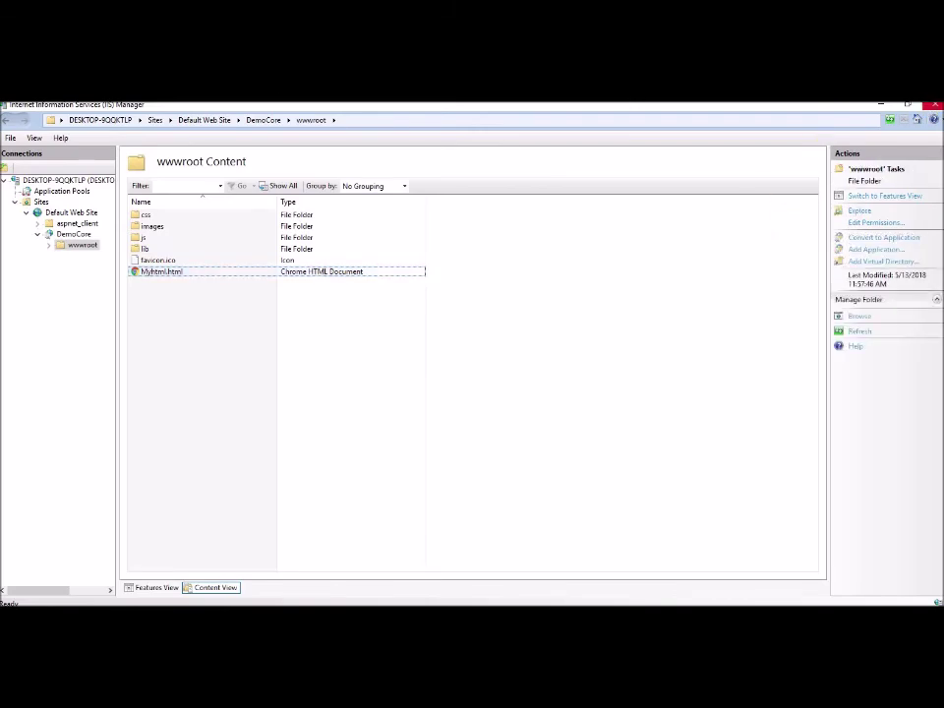
pyautogui.click(932, 106)
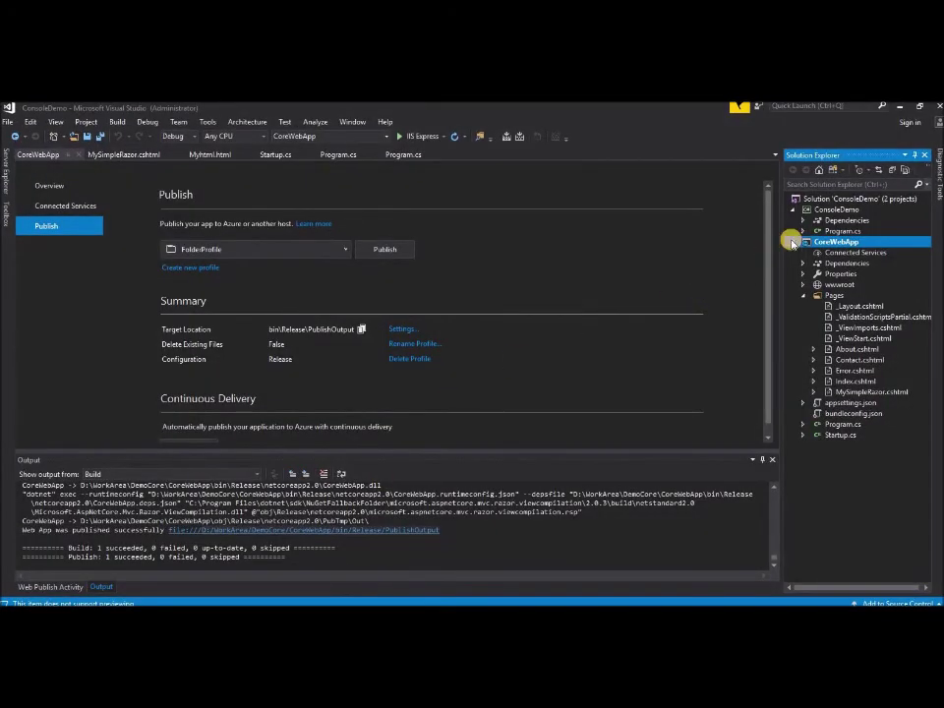
# Open CoreWebApp's Startup.cs and examine the UseStaticFiles and UseMvc calls in the Configure method
pyautogui.click(794, 242)
pyautogui.click(792, 242)
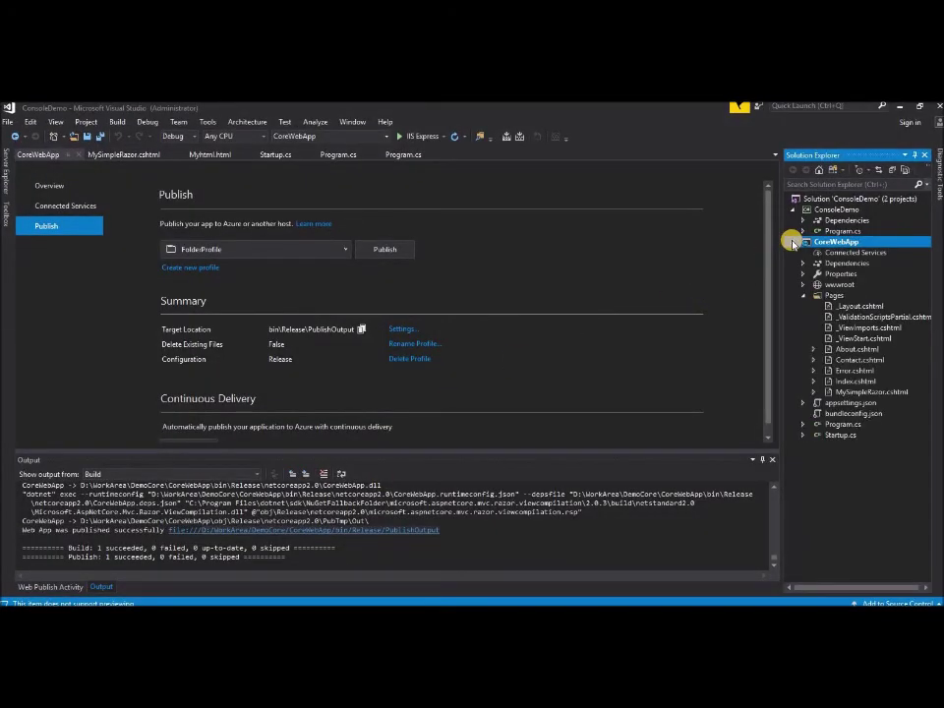
pyautogui.doubleClick(841, 435)
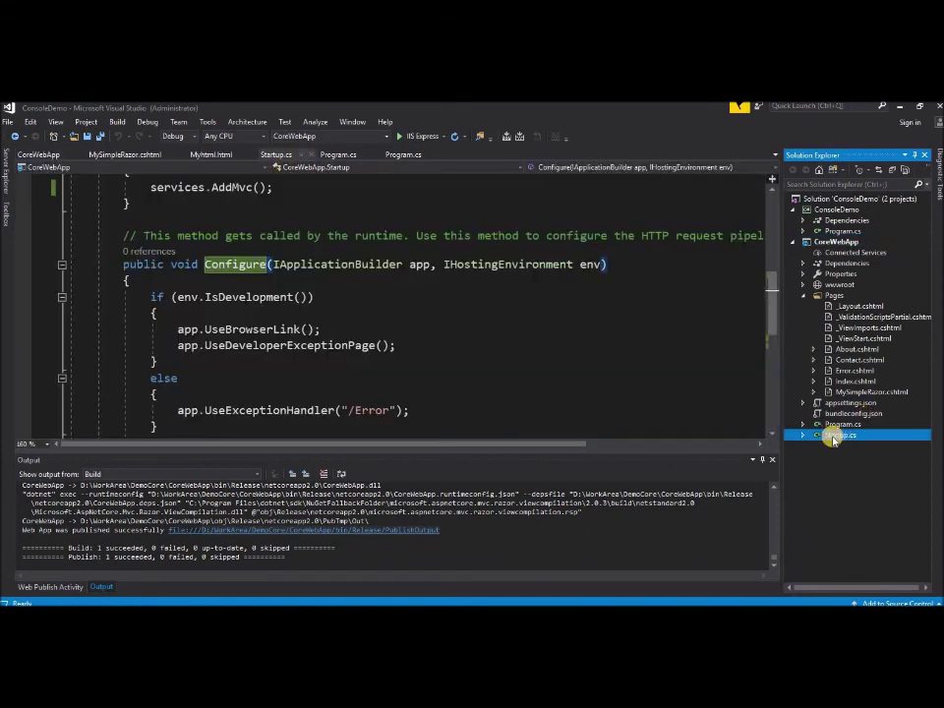
pyautogui.click(387, 356)
pyautogui.scroll(-3, 385, 354)
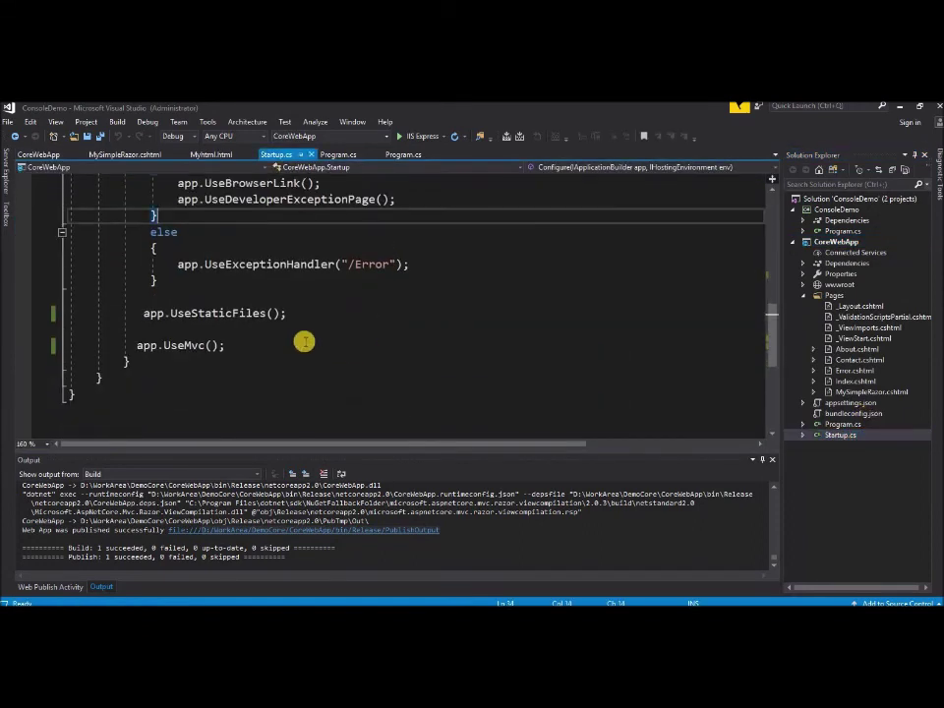
pyautogui.moveTo(133, 312); pyautogui.dragTo(244, 341)
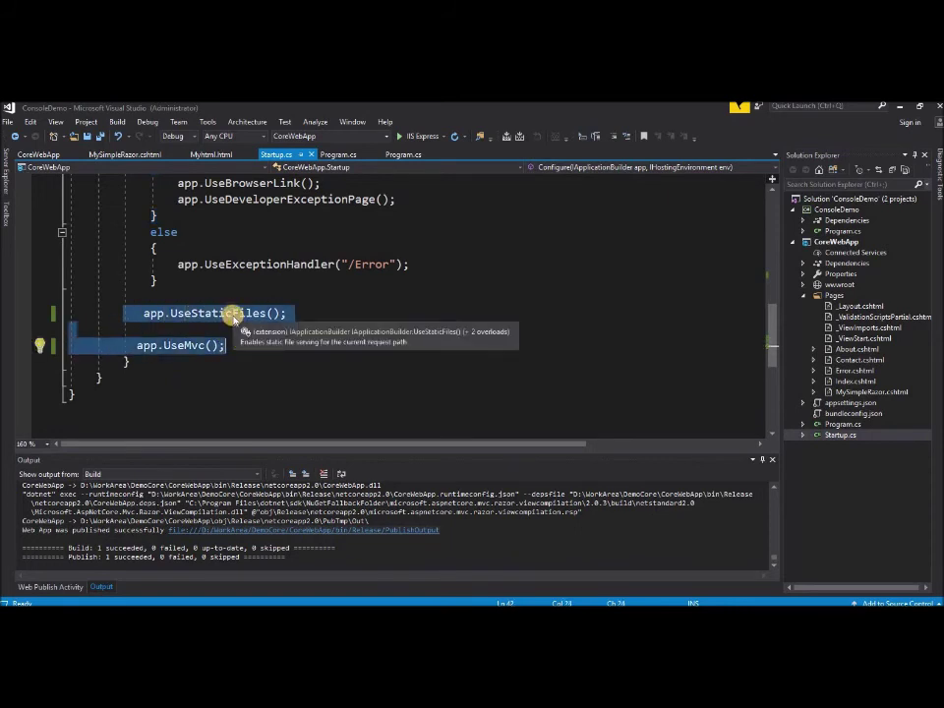
pyautogui.click(135, 311)
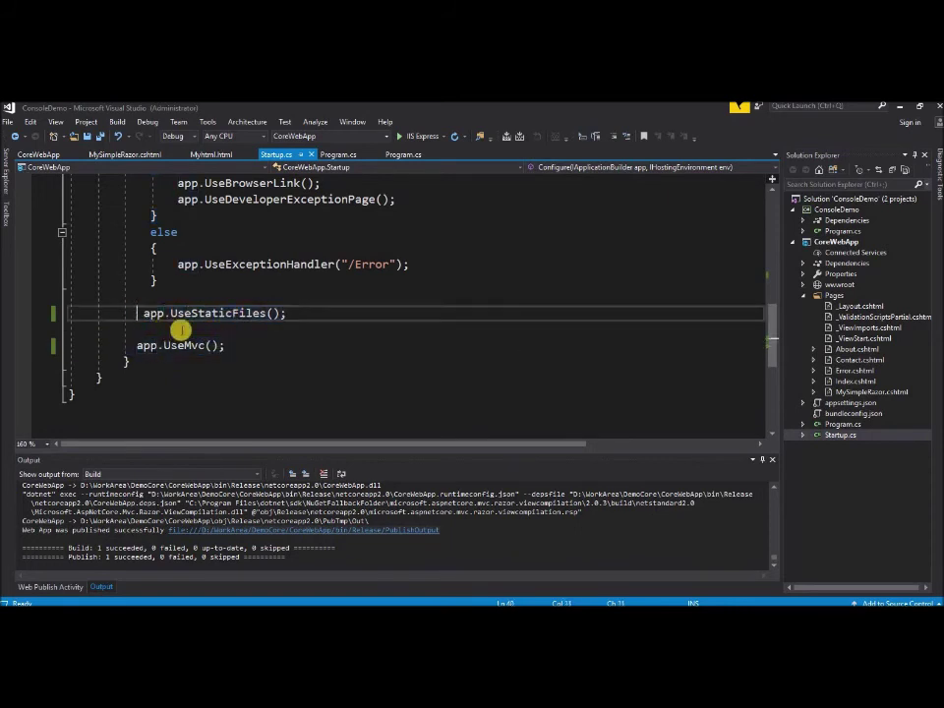
pyautogui.moveTo(138, 312); pyautogui.dragTo(255, 346)
pyautogui.scroll(2, 556, 348)
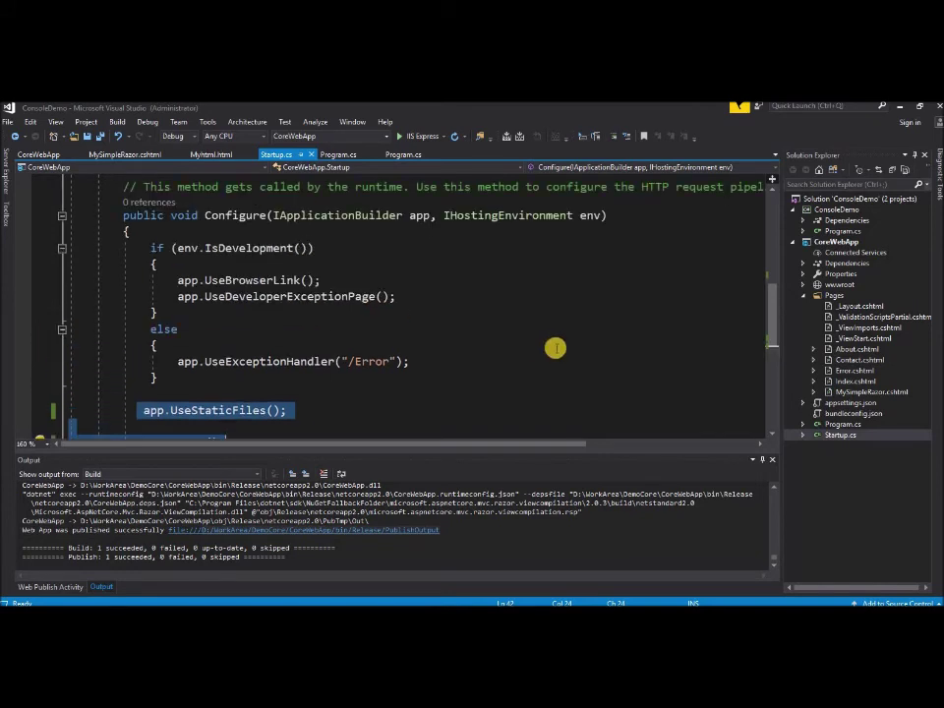
pyautogui.scroll(-3, 553, 347)
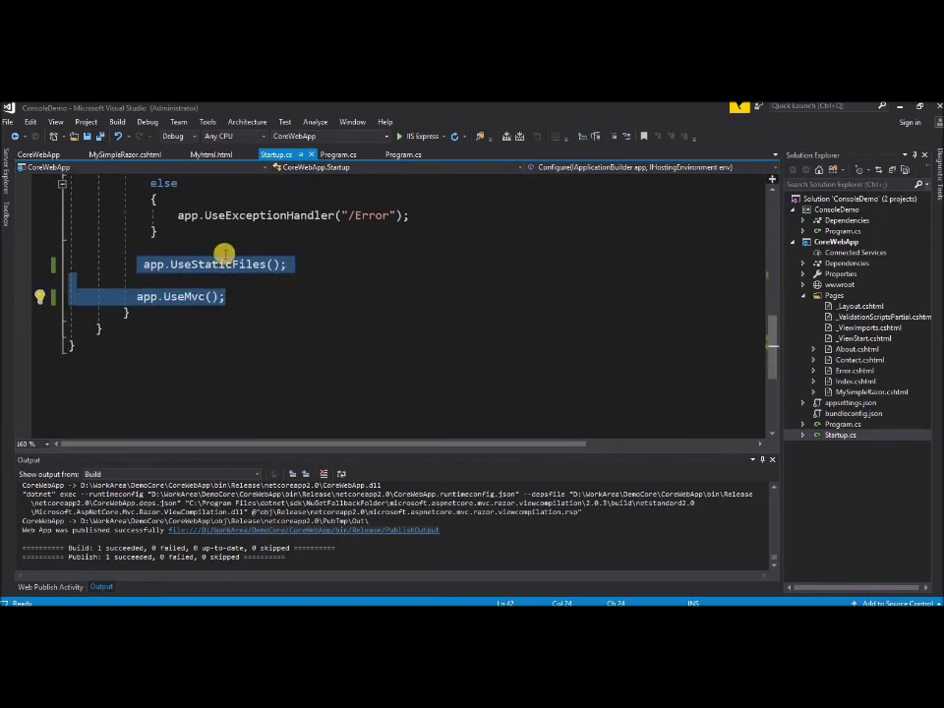
# Read the UseStaticFiles method description and review the order of the middleware calls ending the Configure method
pyautogui.click(219, 263)
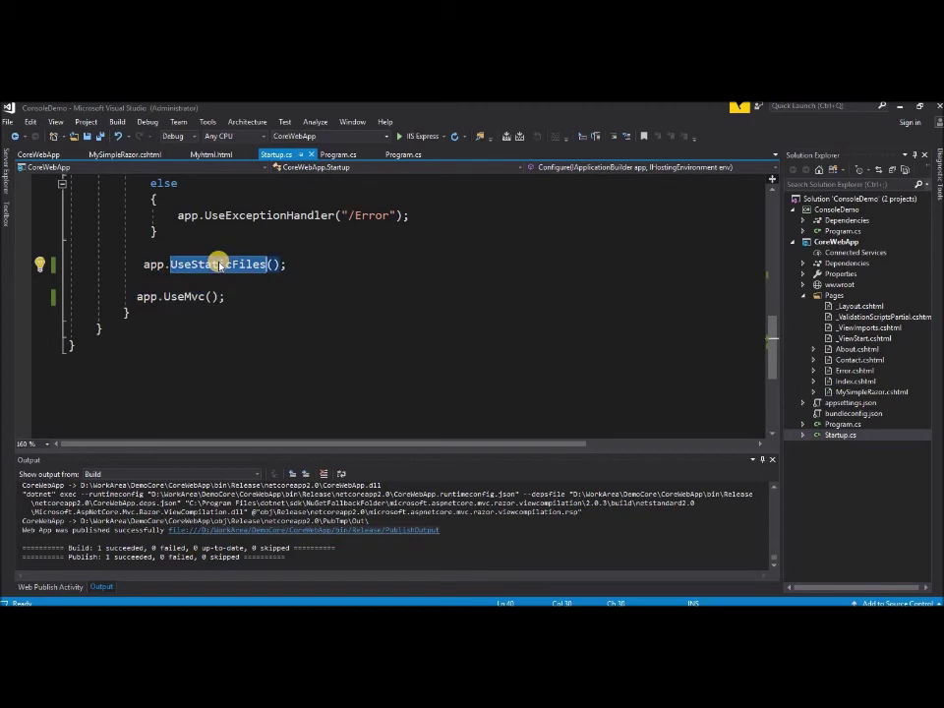
pyautogui.moveTo(221, 263)
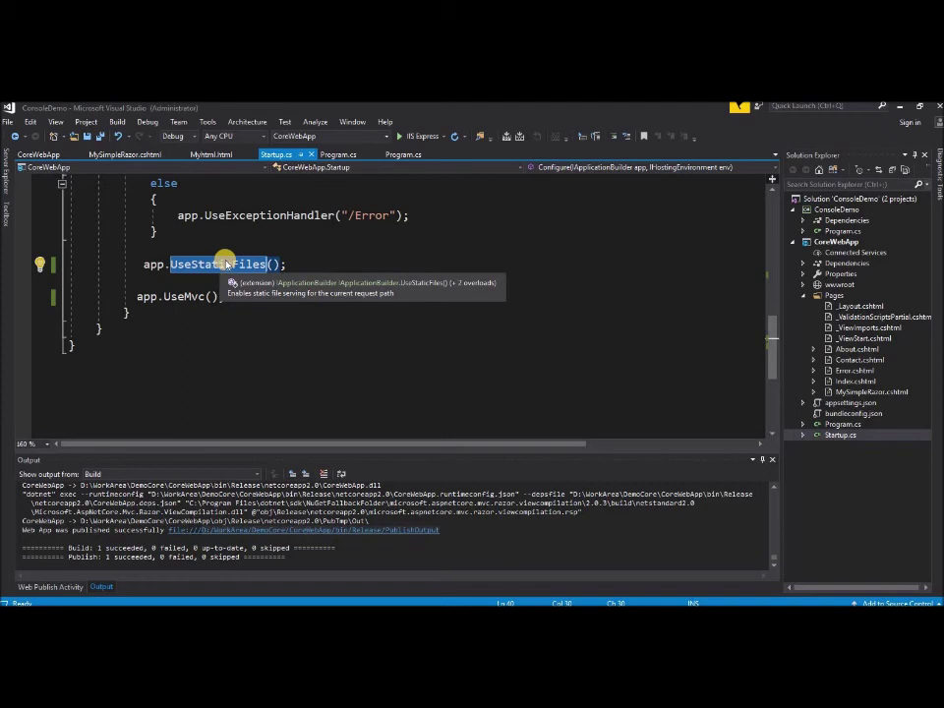
pyautogui.scroll(3, 306, 319)
pyautogui.scroll(2, 307, 320)
pyautogui.scroll(-5, 308, 319)
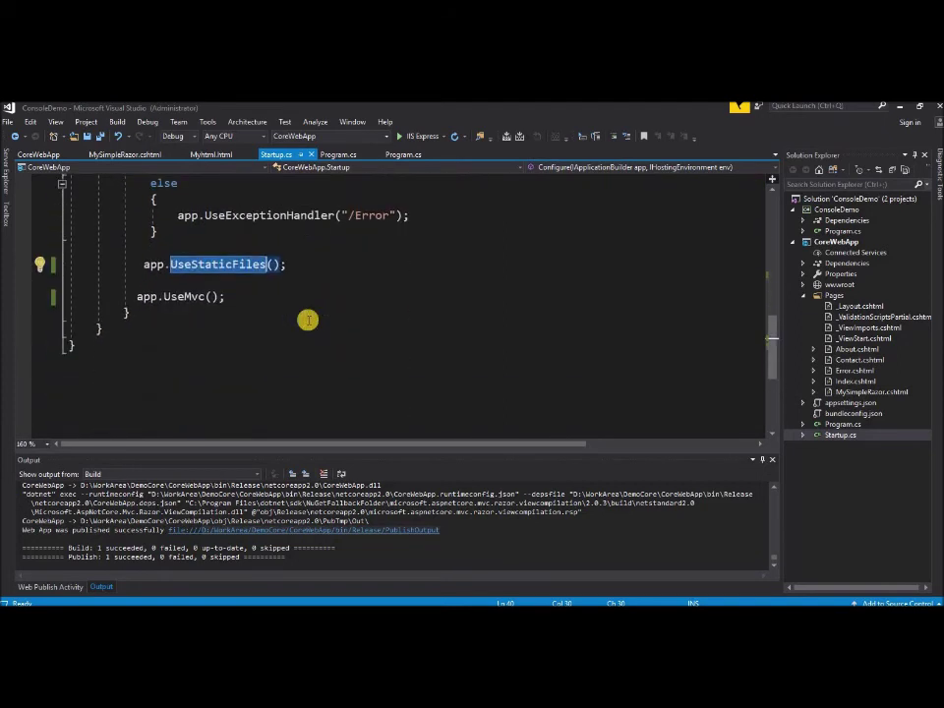
pyautogui.moveTo(240, 295); pyautogui.dragTo(35, 251)
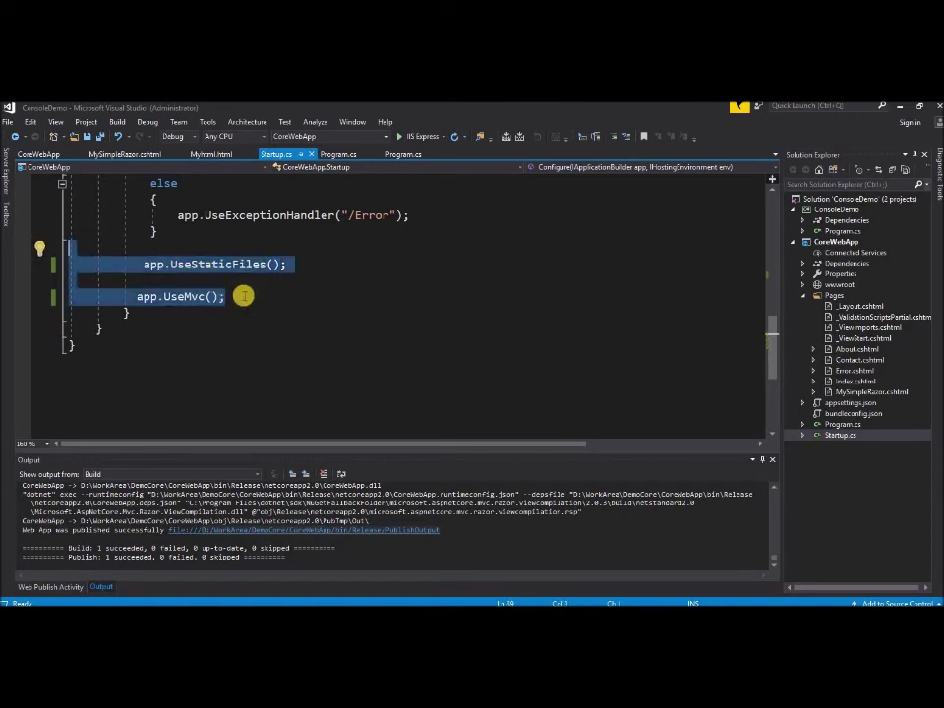
pyautogui.click(243, 296)
pyautogui.keyDown('shift'); pyautogui.click(69, 251); pyautogui.keyUp('shift')
pyautogui.hotkey('alt', 'Tab')
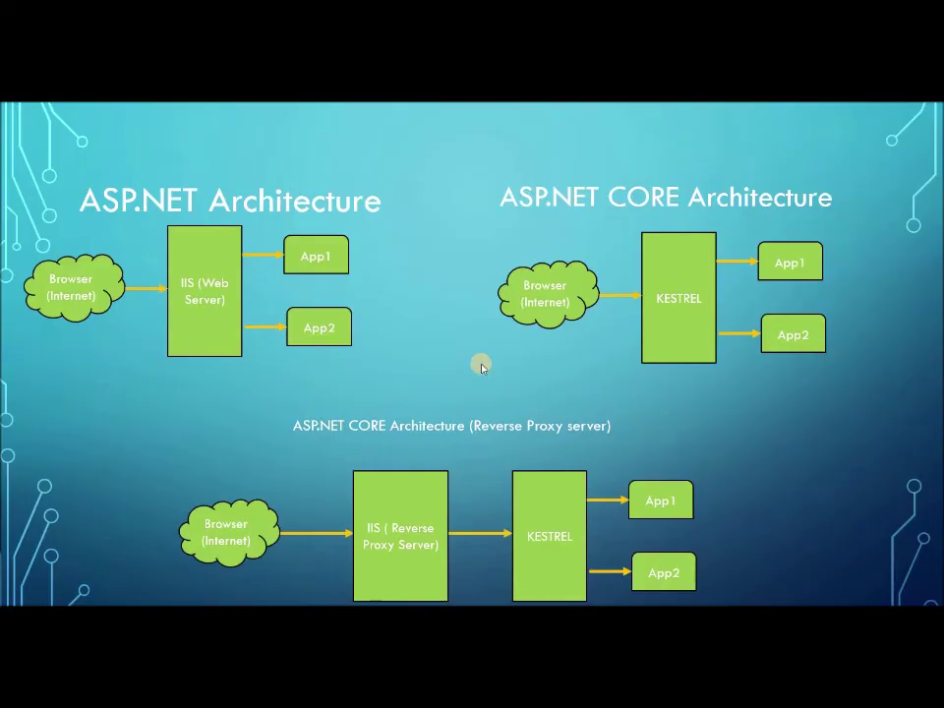
pyautogui.press('Right')
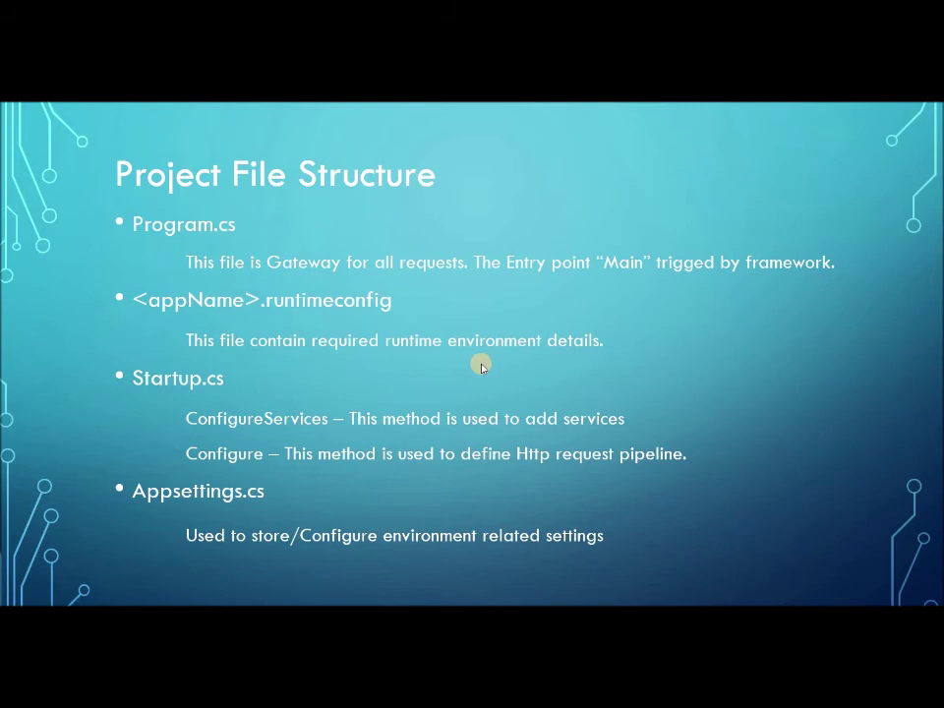
pyautogui.press('Right')
pyautogui.press('Right')
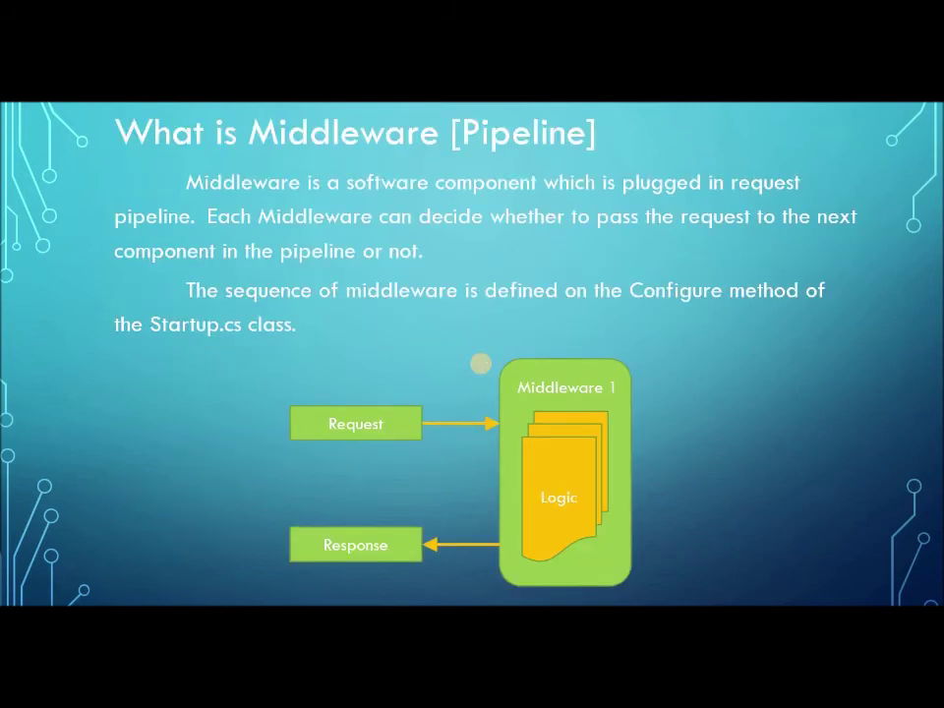